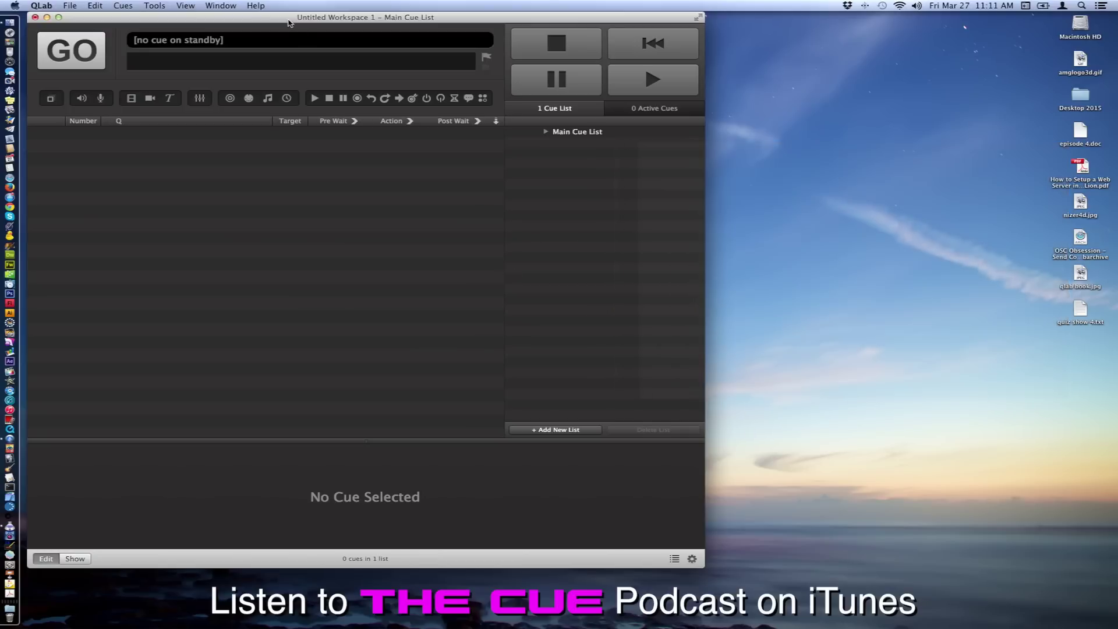
Step: Open the Arrangement view of the Displays settings in System Preferences
left_click_drag(288, 23, 296, 30)
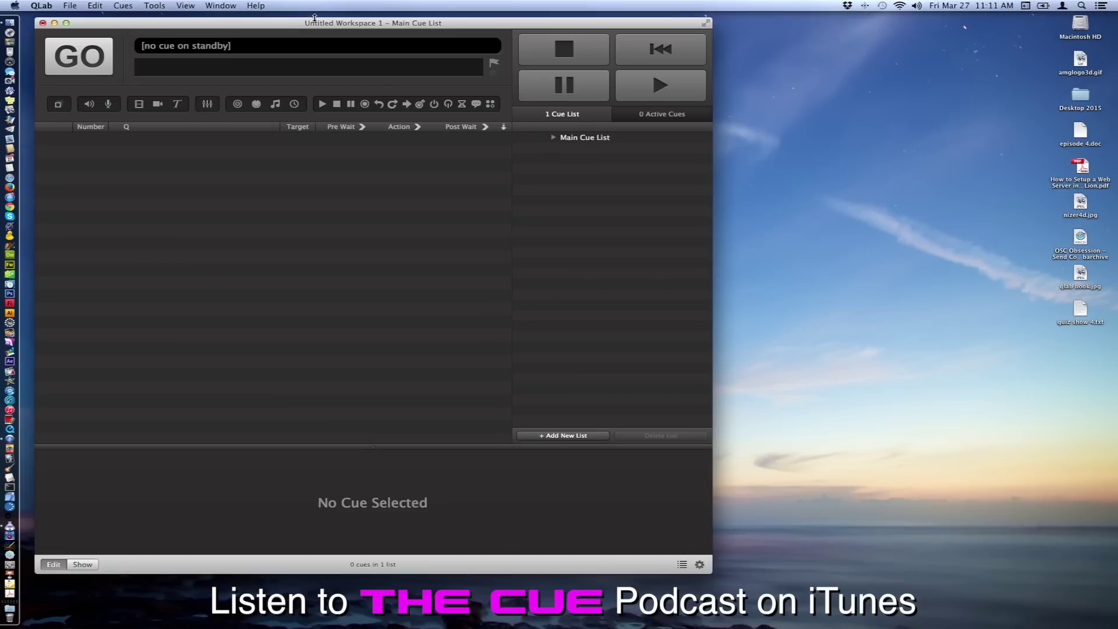
left_click(14, 5)
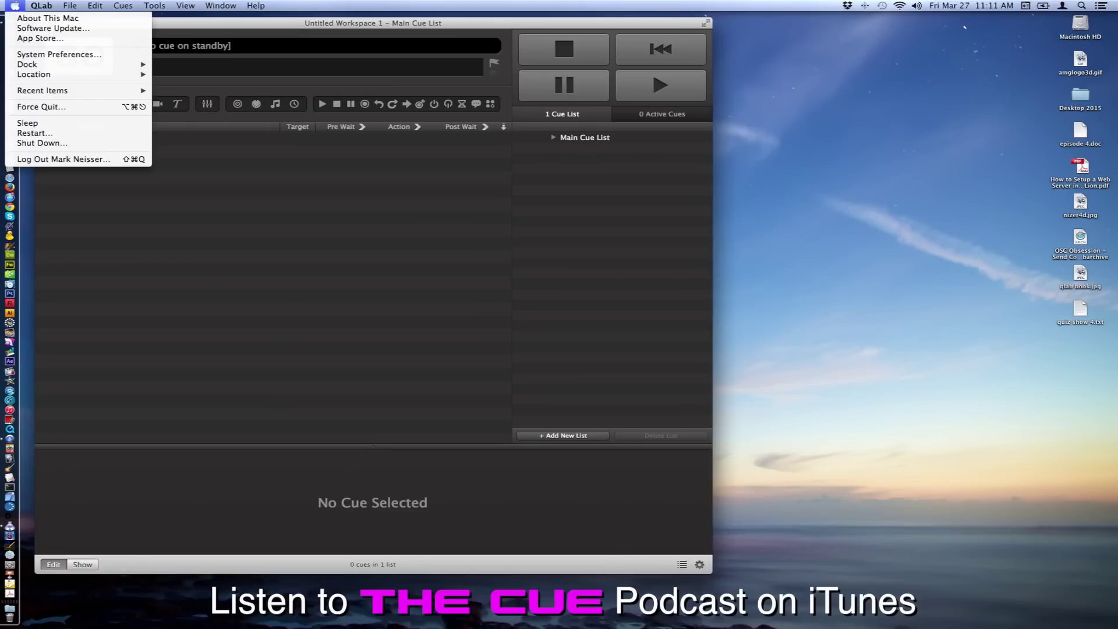
left_click(35, 56)
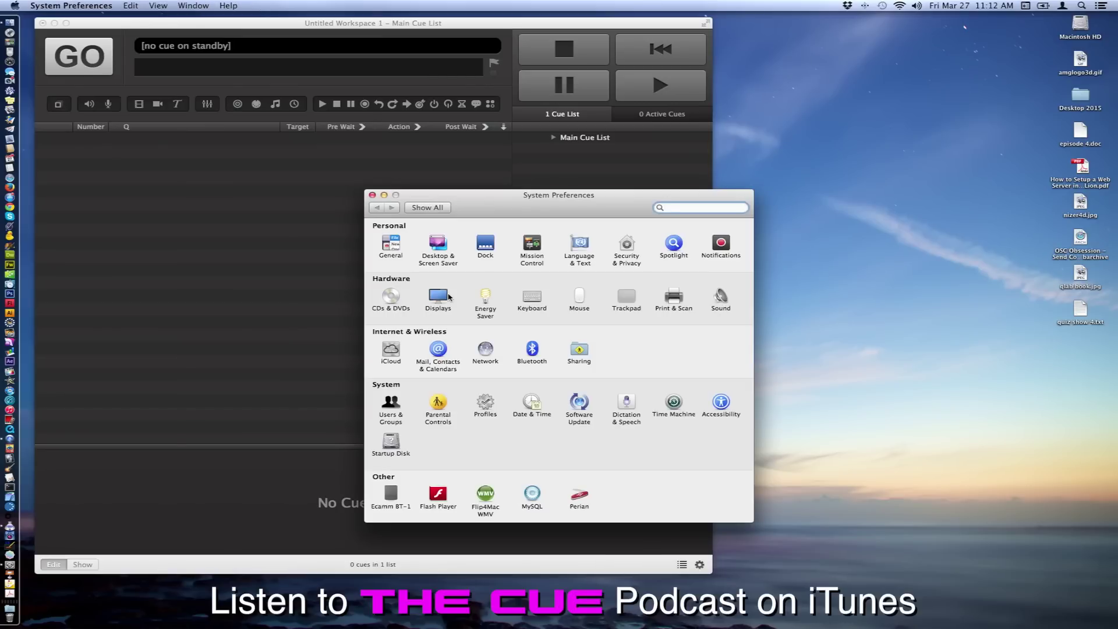
left_click(446, 297)
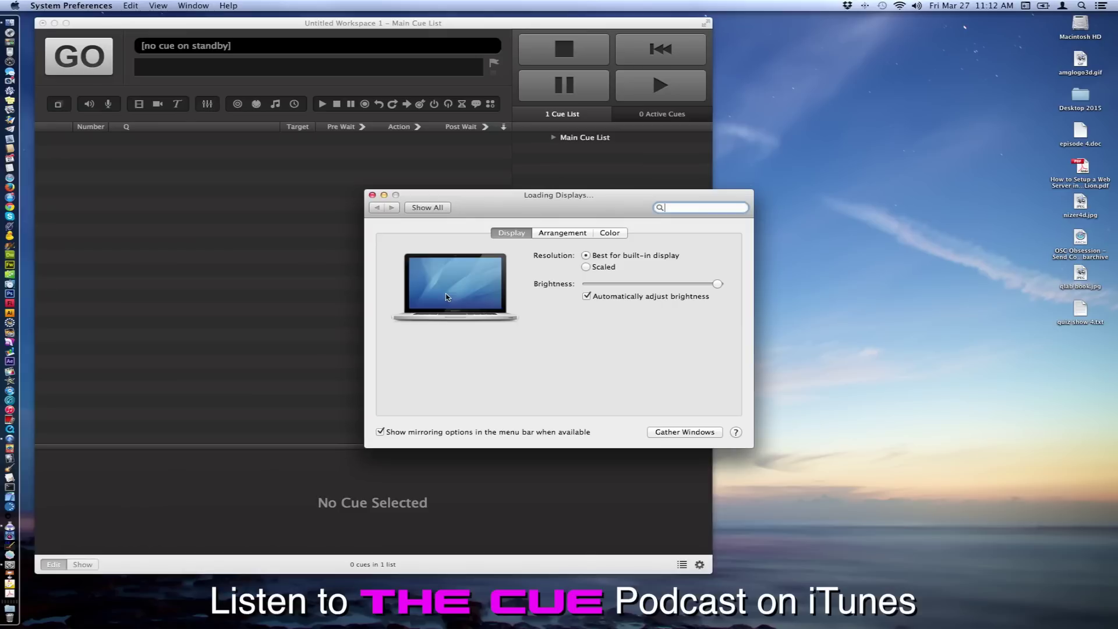
left_click(569, 234)
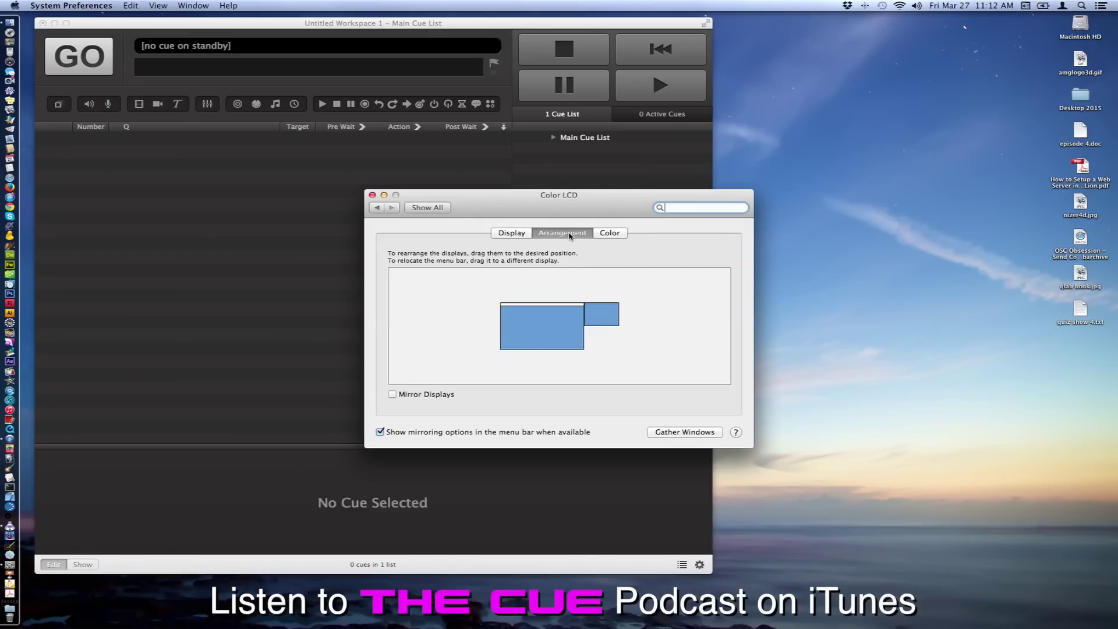
Step: Place the second display to the right of the main one and quit System Preferences
left_click(603, 314)
left_click(604, 314)
left_click(603, 314)
mouse_move(603, 314)
left_mouse_down()
mouse_move(601, 340)
mouse_move(552, 356)
mouse_move(599, 351)
mouse_move(603, 312)
left_mouse_up()
left_click(71, 6)
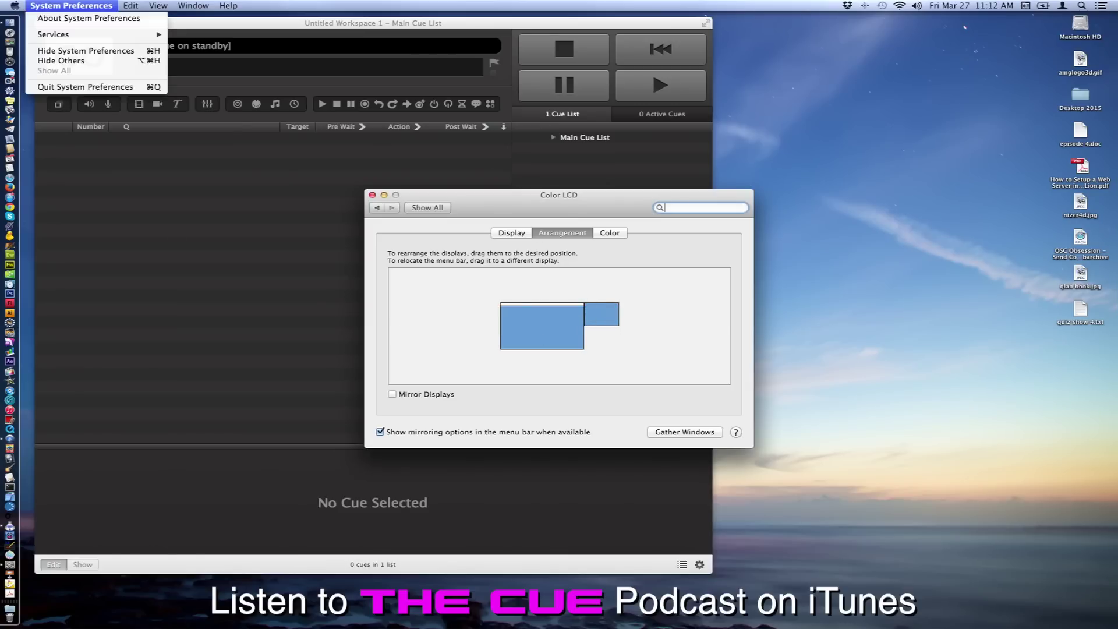
left_click(74, 87)
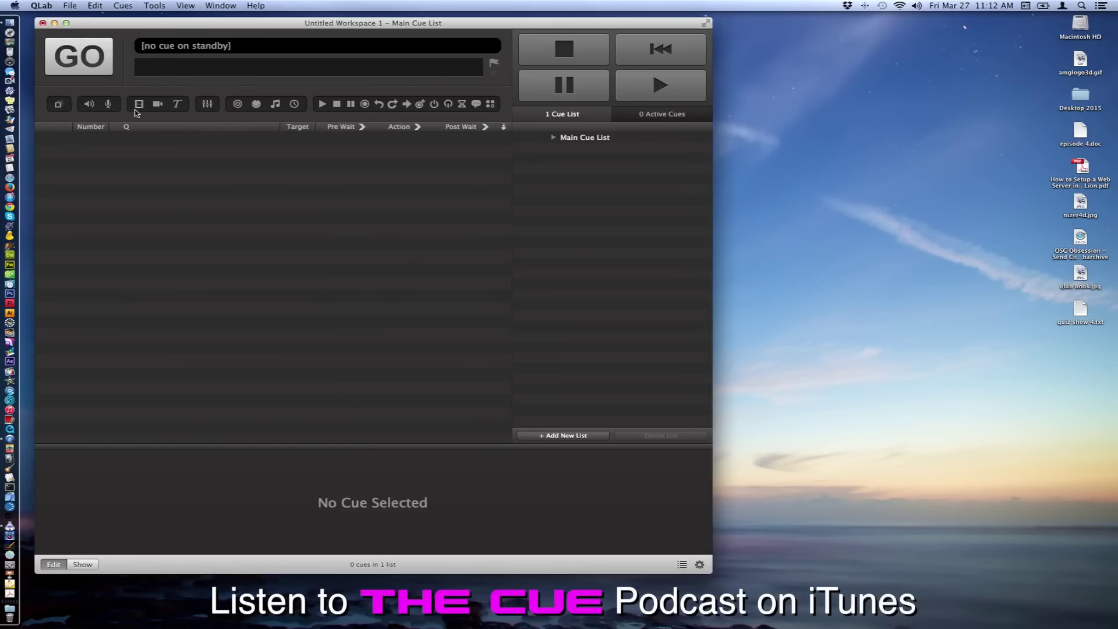
Step: Add video cue 1 with 000 Oils_01.mov as its target
left_click(140, 105)
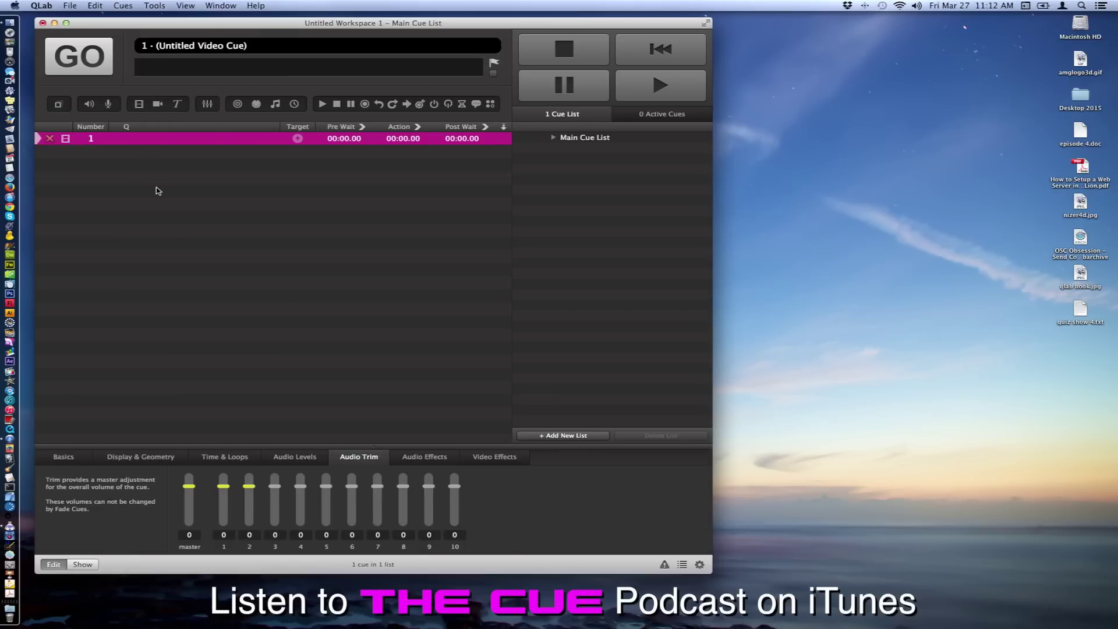
left_click(63, 457)
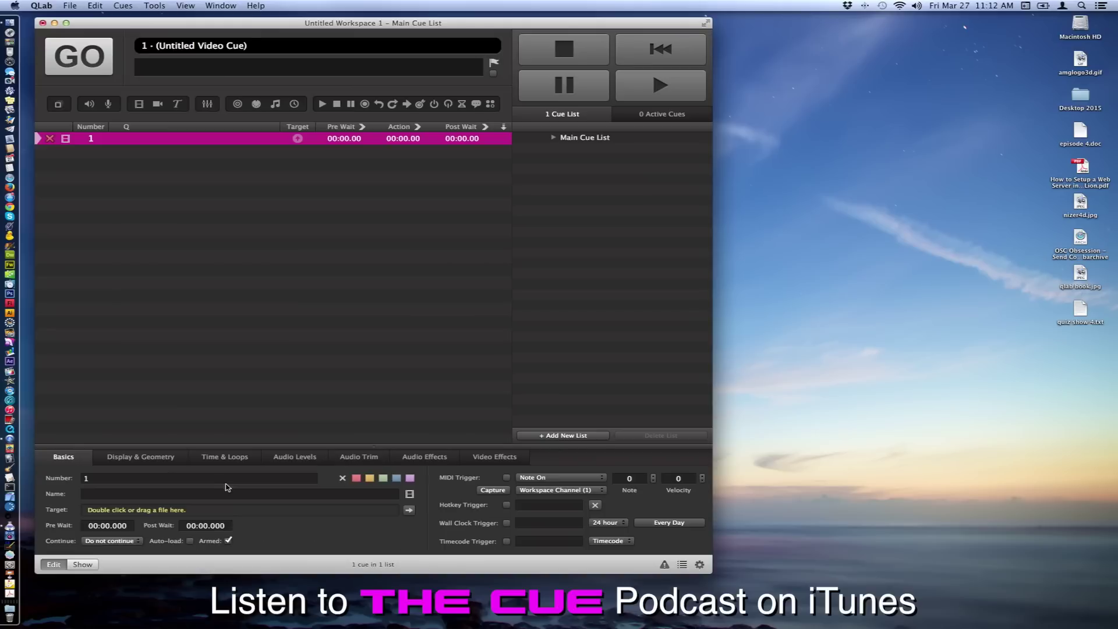
double_click(194, 512)
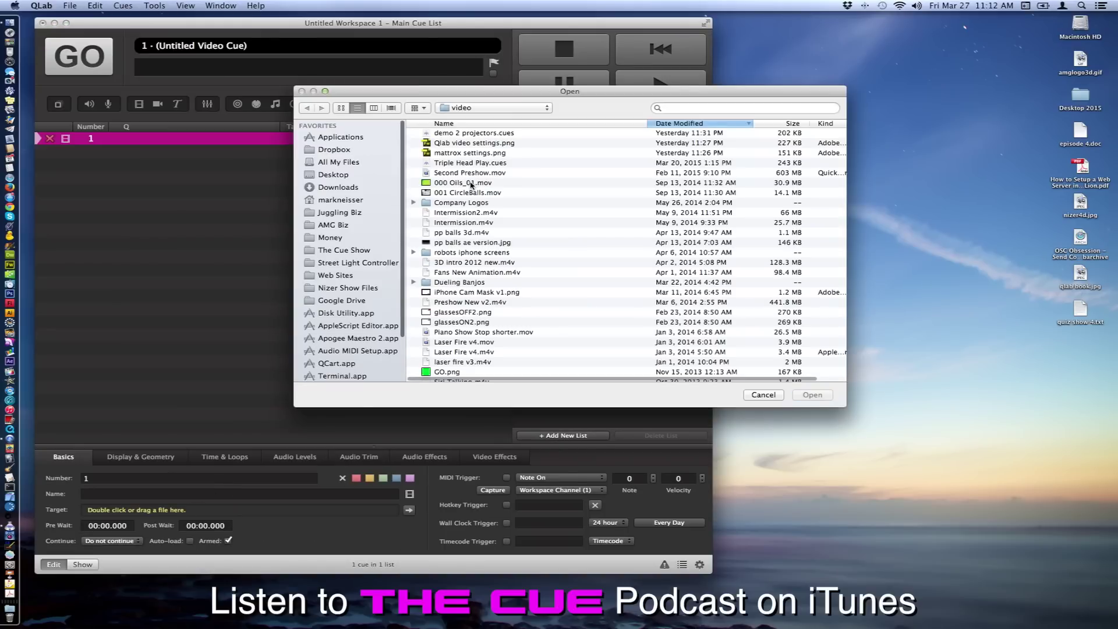
left_click(470, 184)
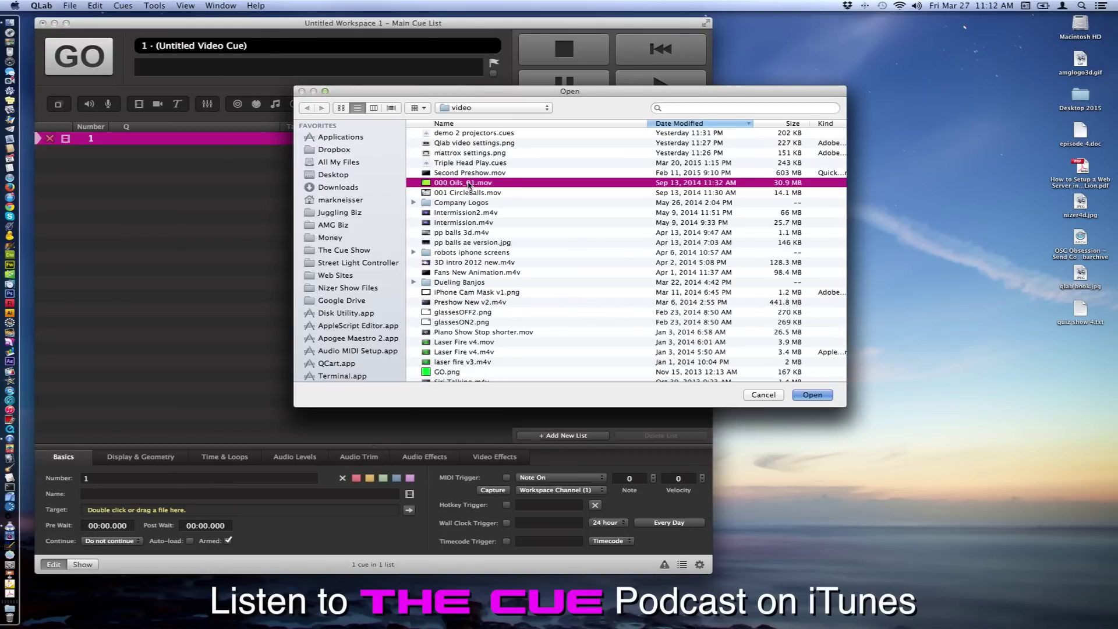
double_click(470, 184)
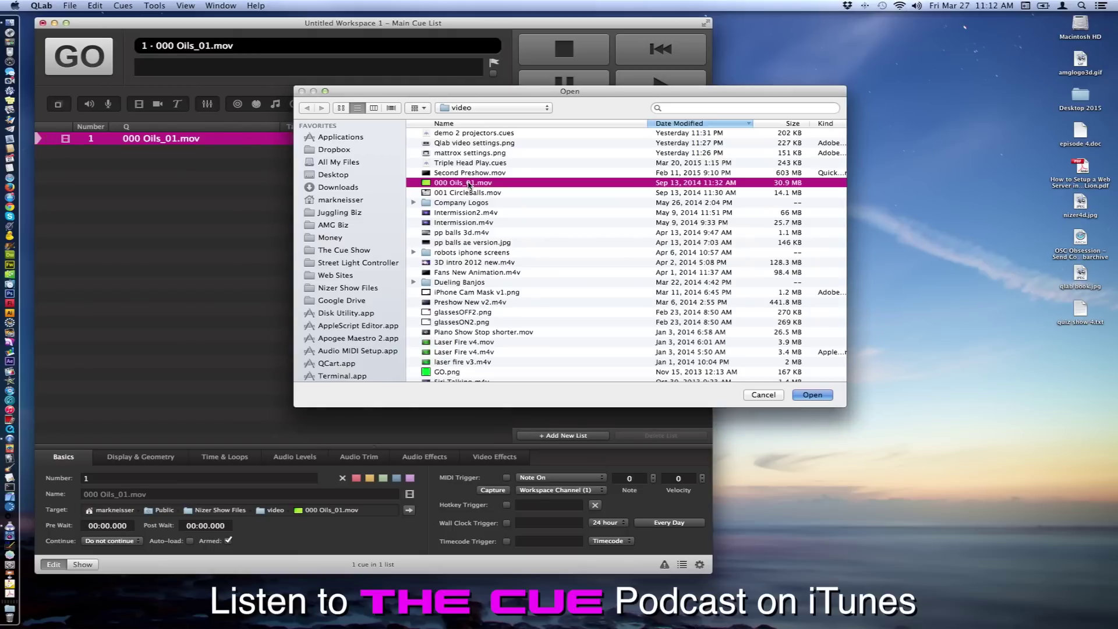
Step: Check the cue's Time & Loops (infinite loop) and Display & Geometry settings
left_click(208, 458)
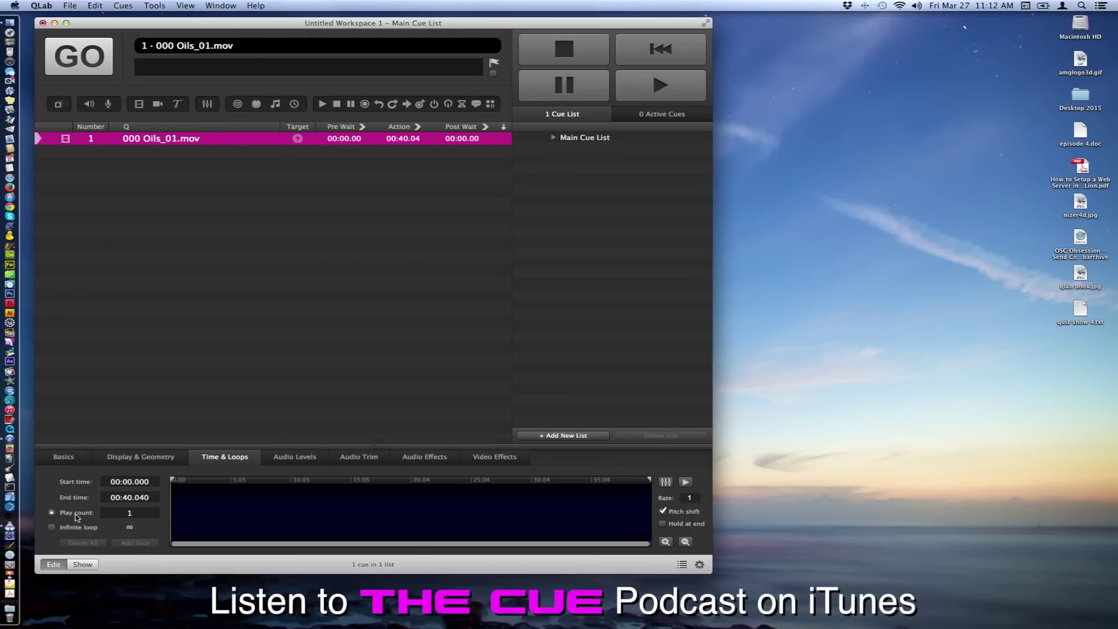
left_click(52, 528)
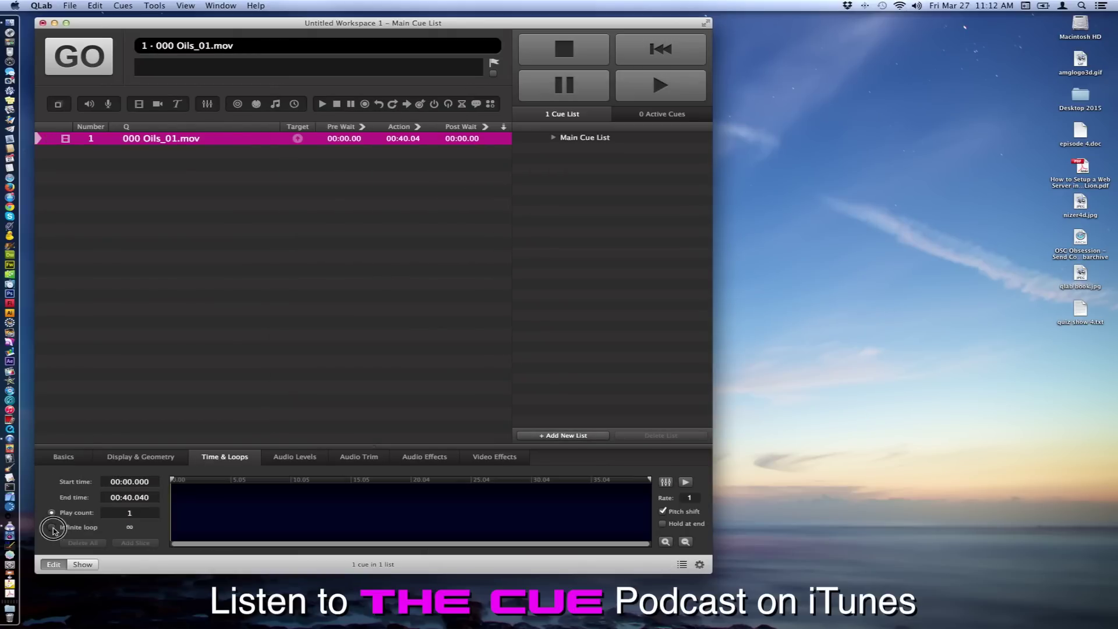
left_click(150, 460)
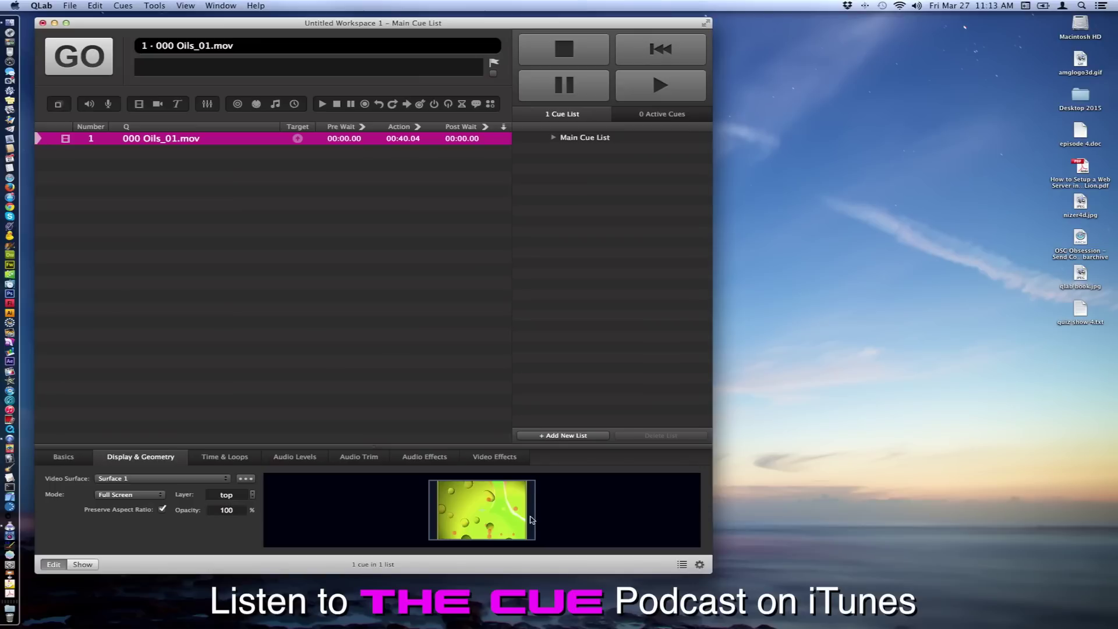
Step: Keep cue 1 on Surface 1, untick Preserve Aspect Ratio, play it, and open the workspace video settings
left_click(164, 480)
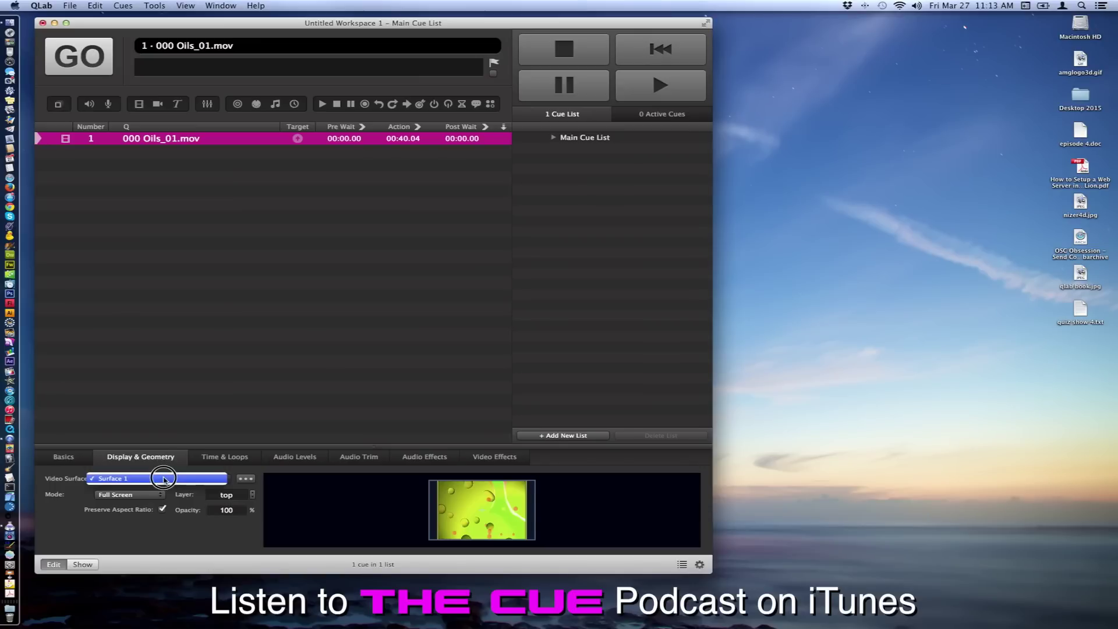
left_click(163, 479)
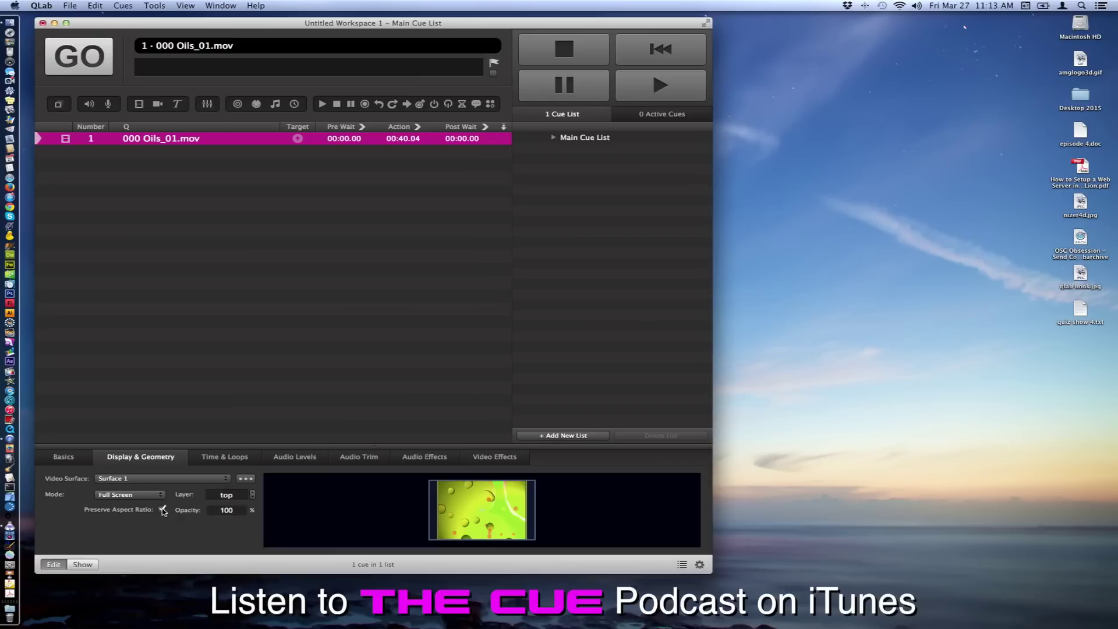
left_click(163, 510)
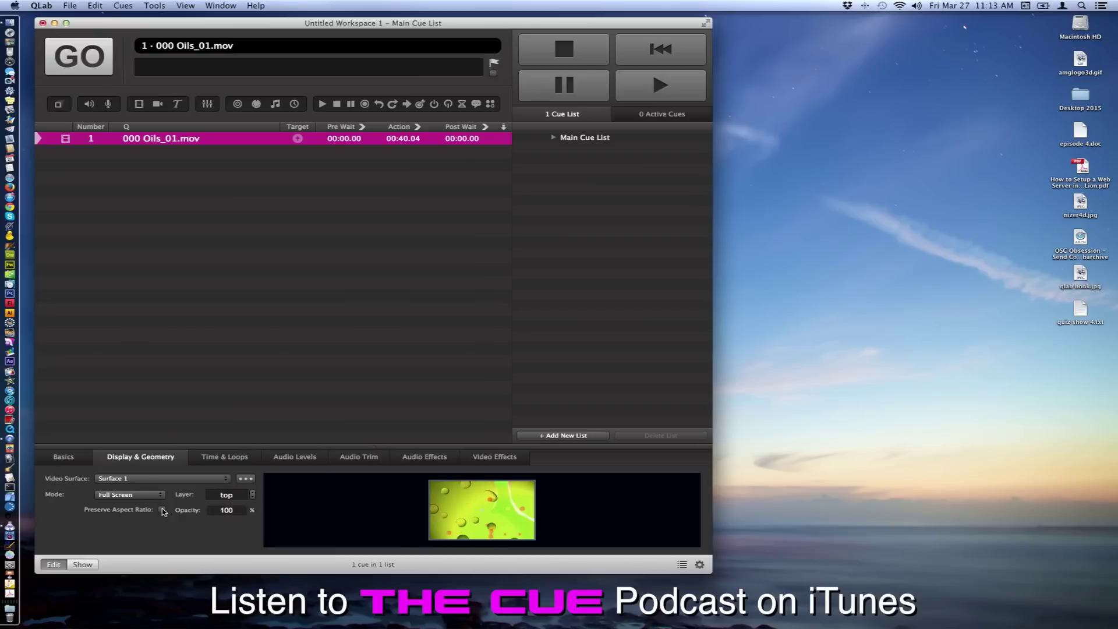
left_click(80, 60)
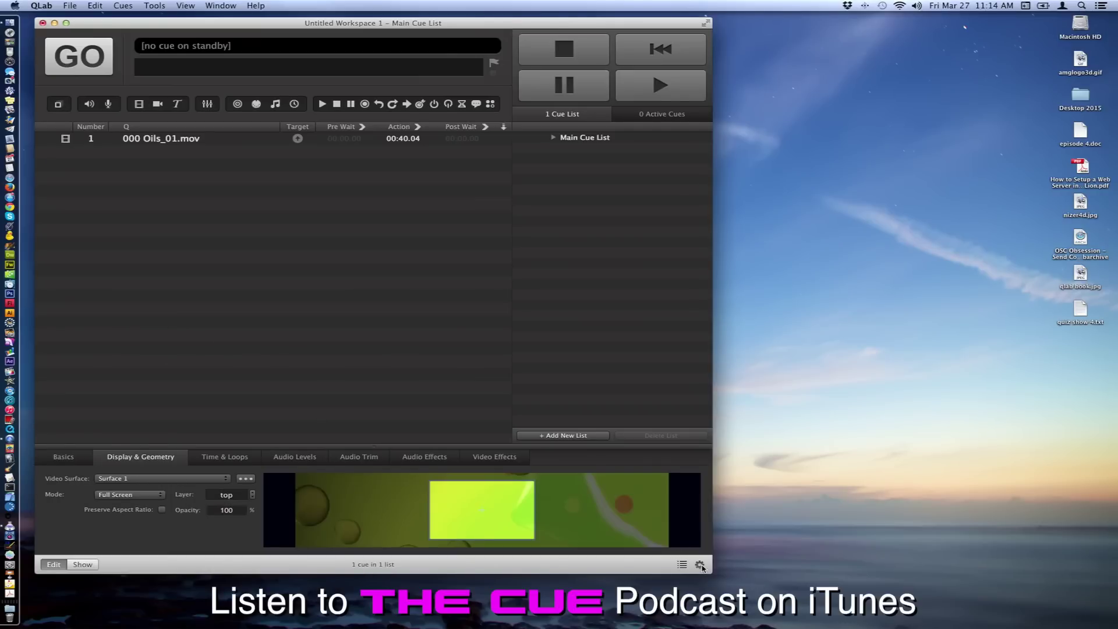
left_click(700, 565)
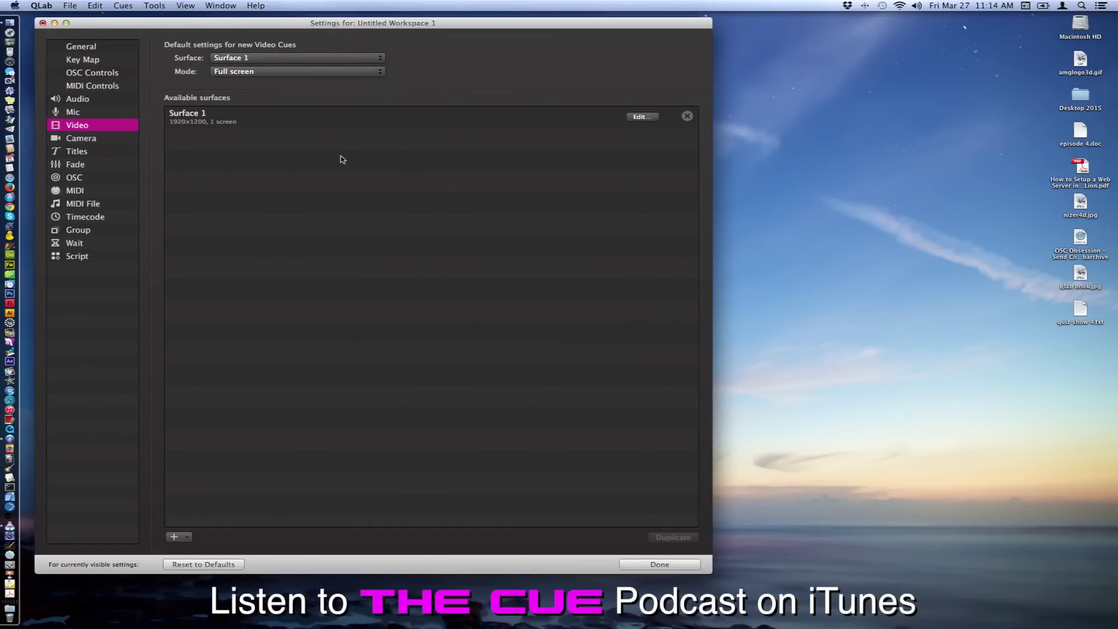
Step: Add a new video surface with dimensions 800 × 600
left_click(182, 536)
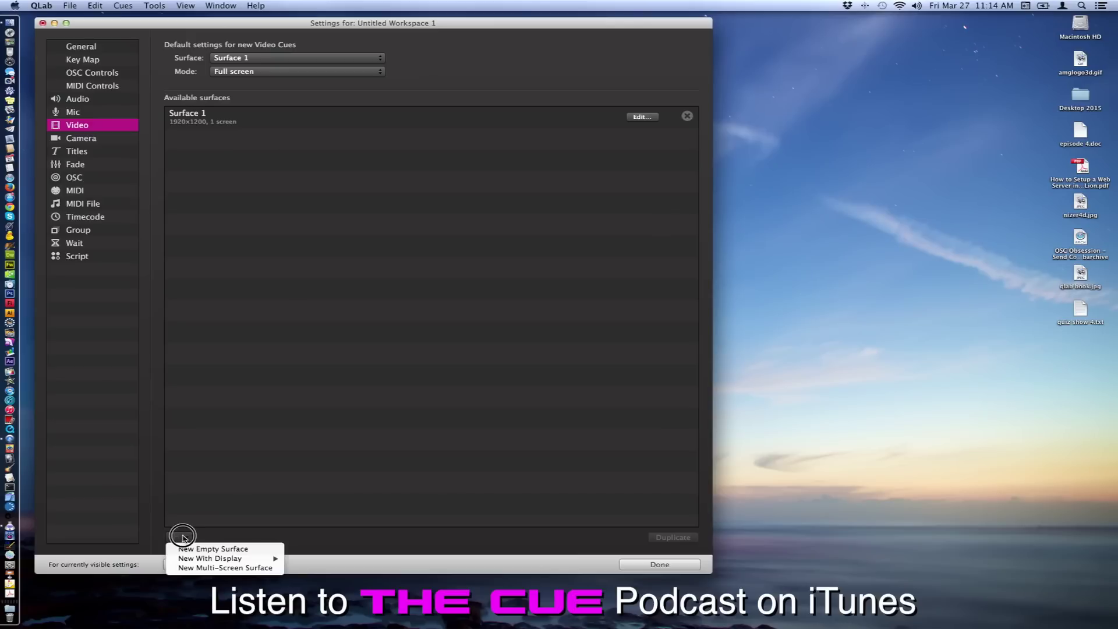
left_click(213, 548)
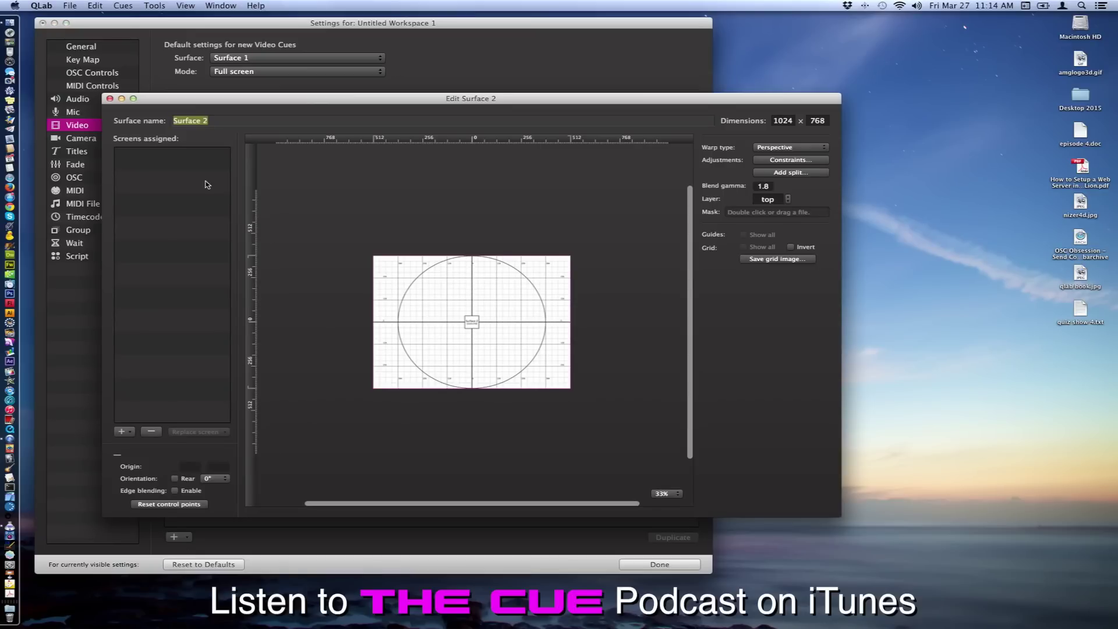
left_click(782, 121)
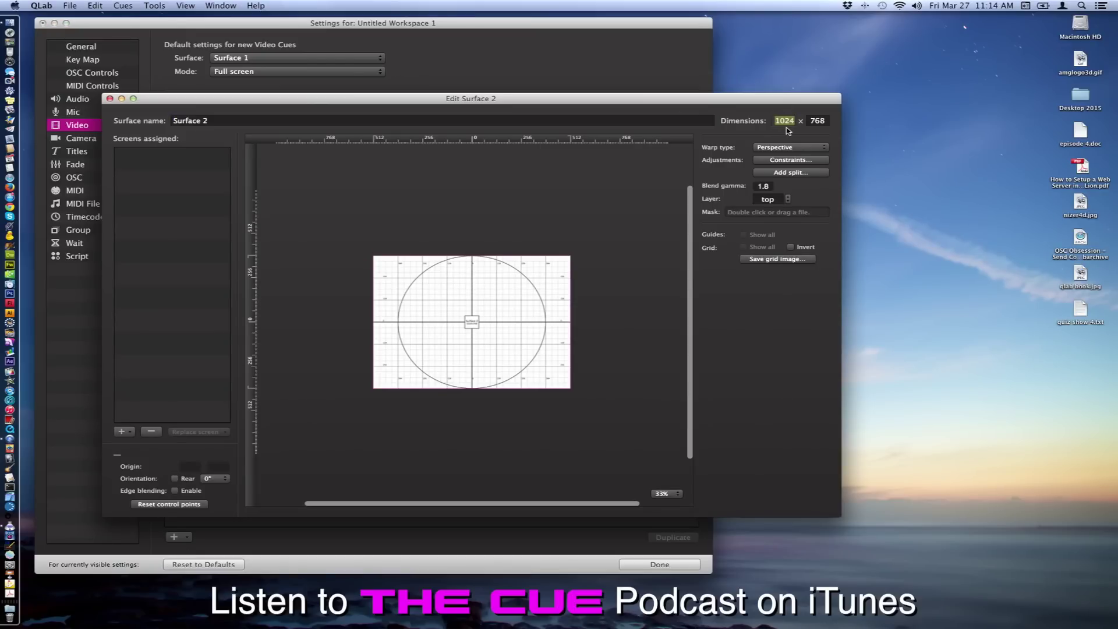
type("800")
key("Tab")
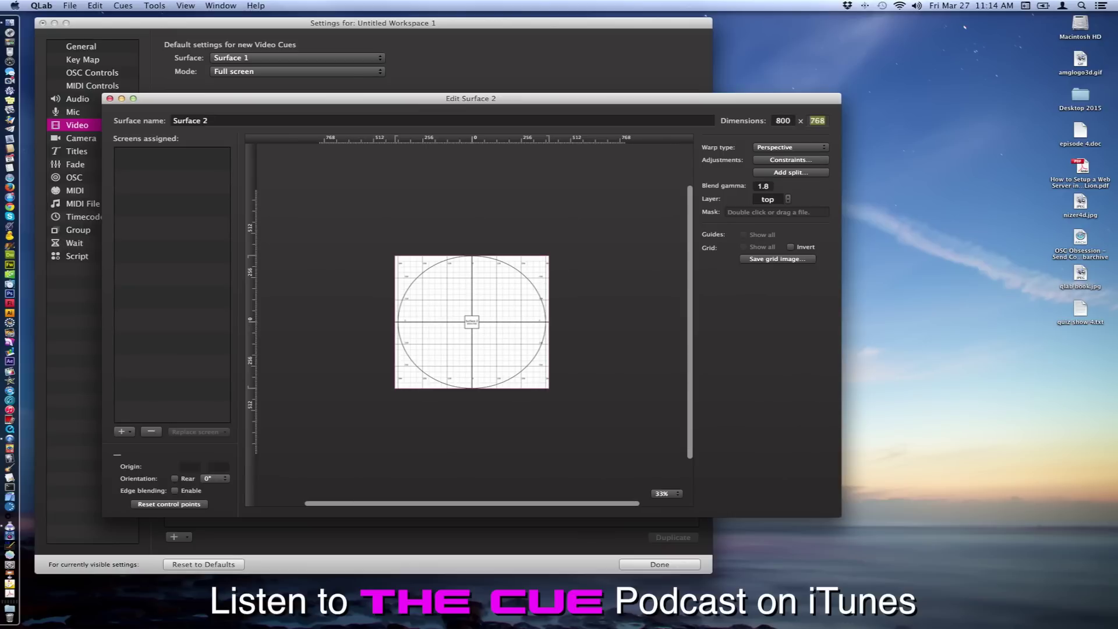
type("600")
key("Tab")
Step: Rename the new surface to Dell Projector
triple_click(233, 121)
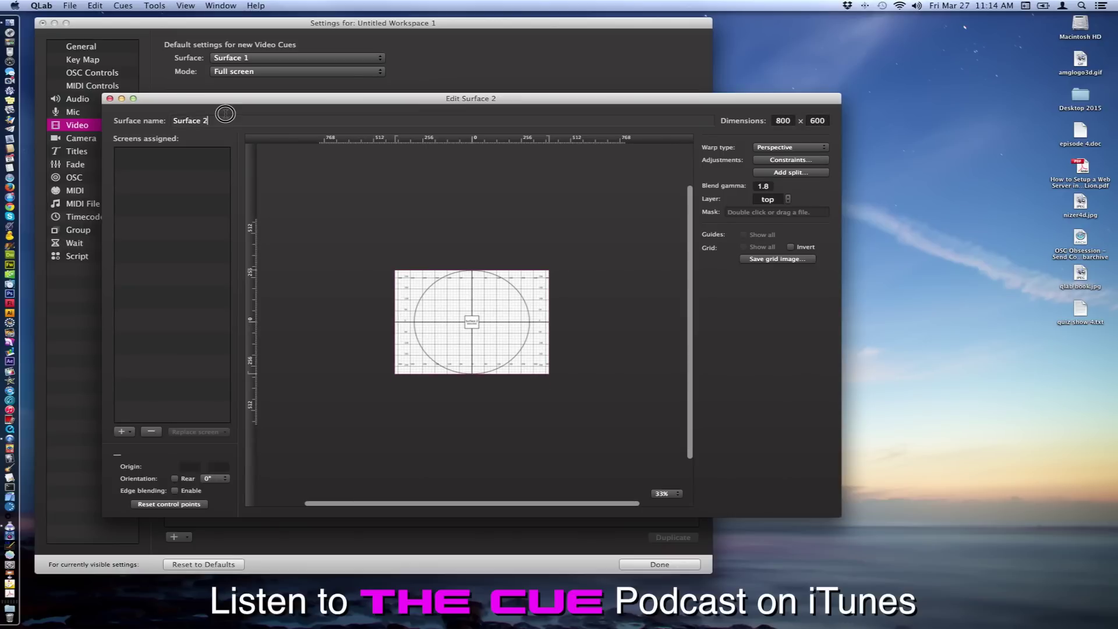
type("Dell Projector")
key("Tab")
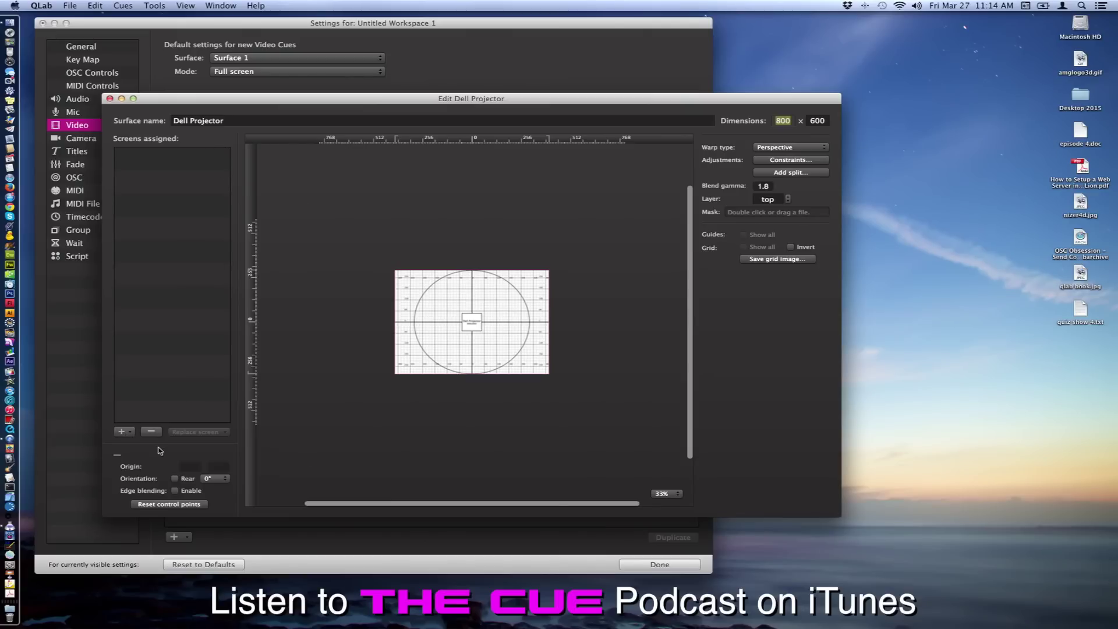
Step: Assign the DELL 1200MP (800x600) screen to Dell Projector and turn on its Grid
left_click(129, 436)
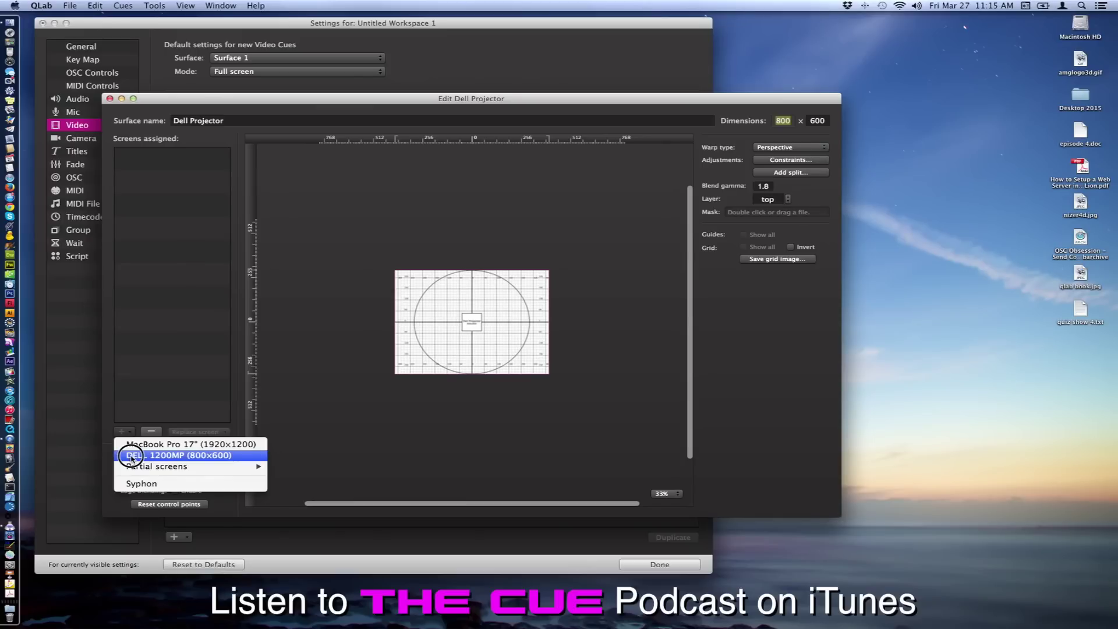
left_click(132, 458)
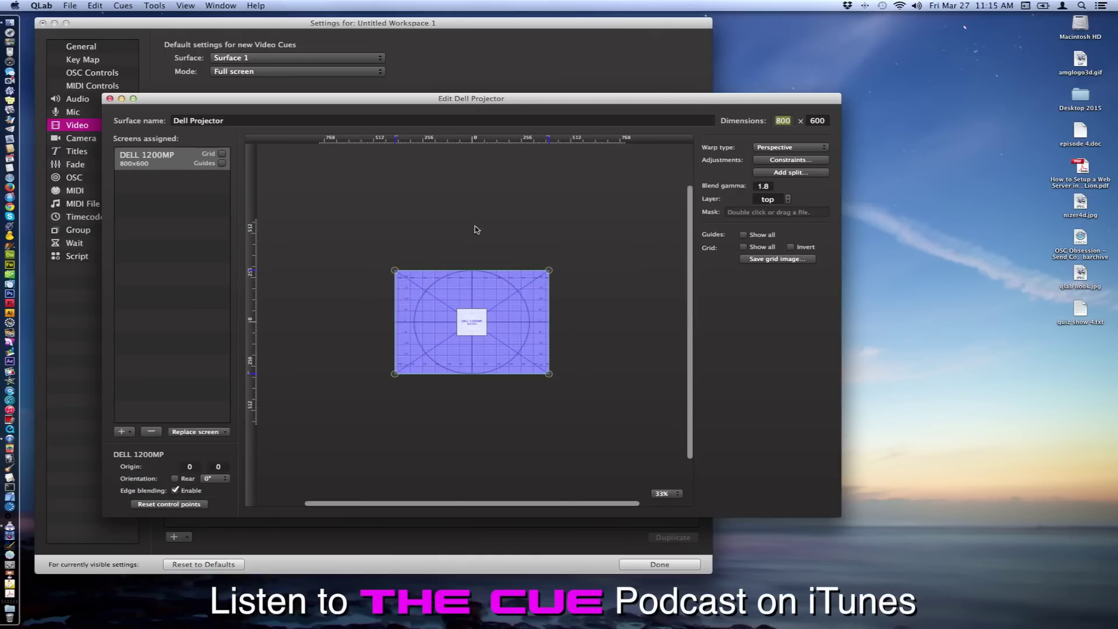
left_click(221, 154)
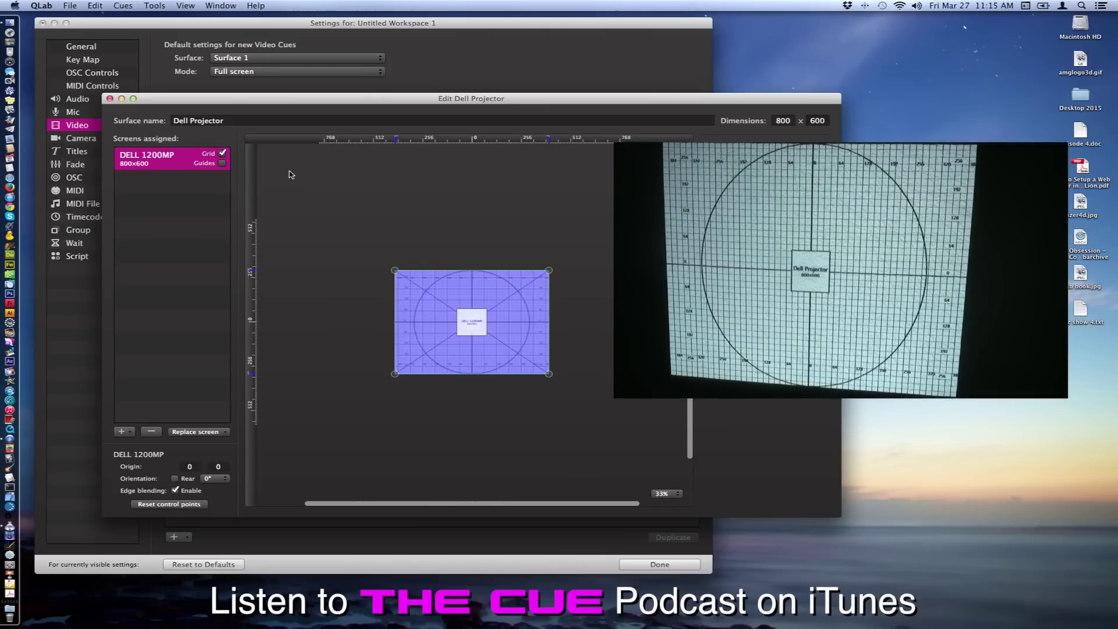
Step: Reset the control points, then nudge the top-left corner right and top-right corner inward
left_click(395, 271)
left_click(395, 272)
mouse_move(395, 271)
left_mouse_down()
mouse_move(427, 295)
mouse_move(395, 272)
left_mouse_up()
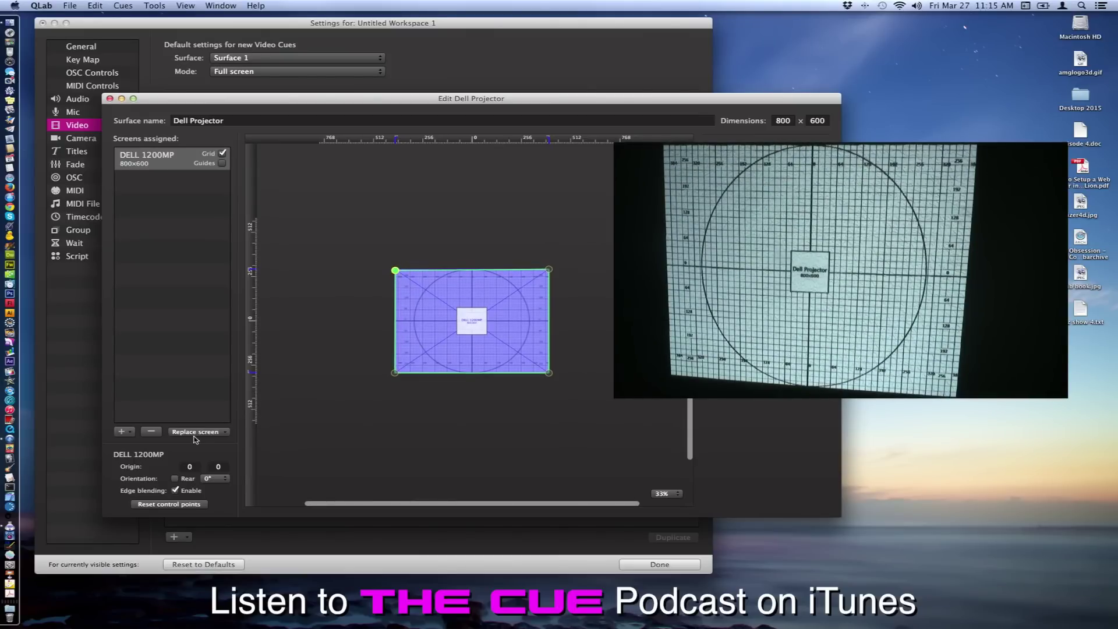
left_click(172, 504)
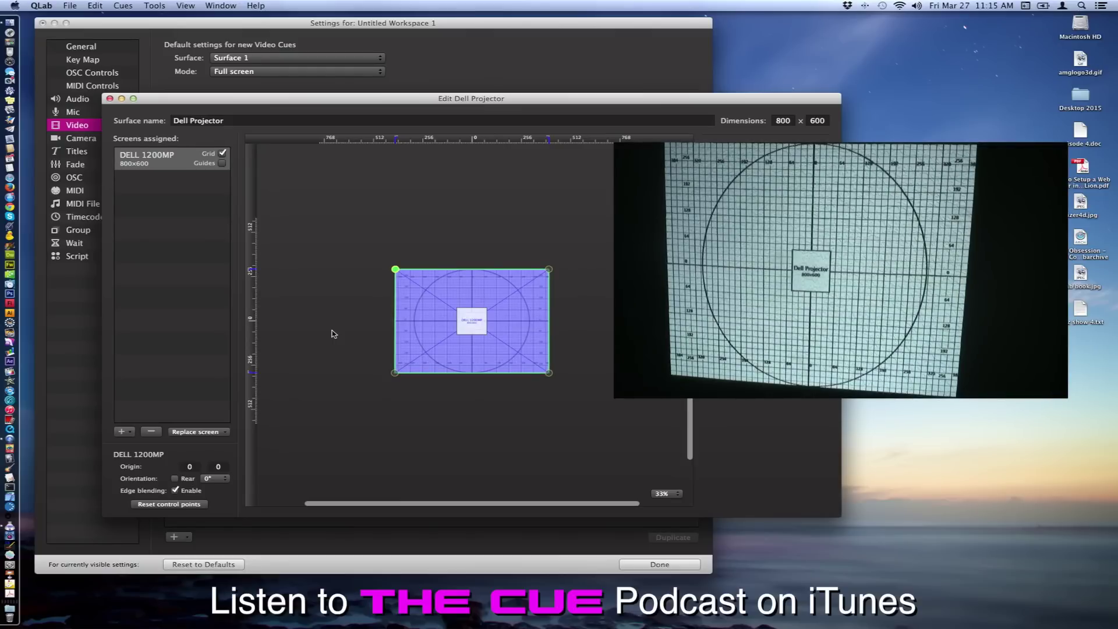
key("Right")
key("Right")
key("Right")
key("Right")
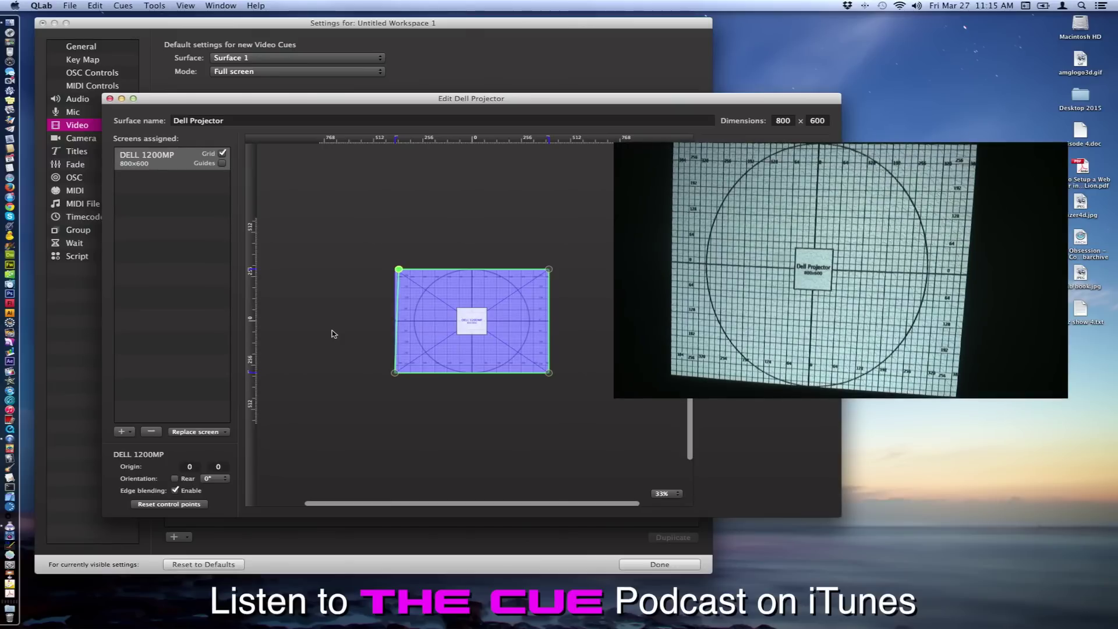
key("Right")
key("Right")
key("Right")
left_click(548, 270)
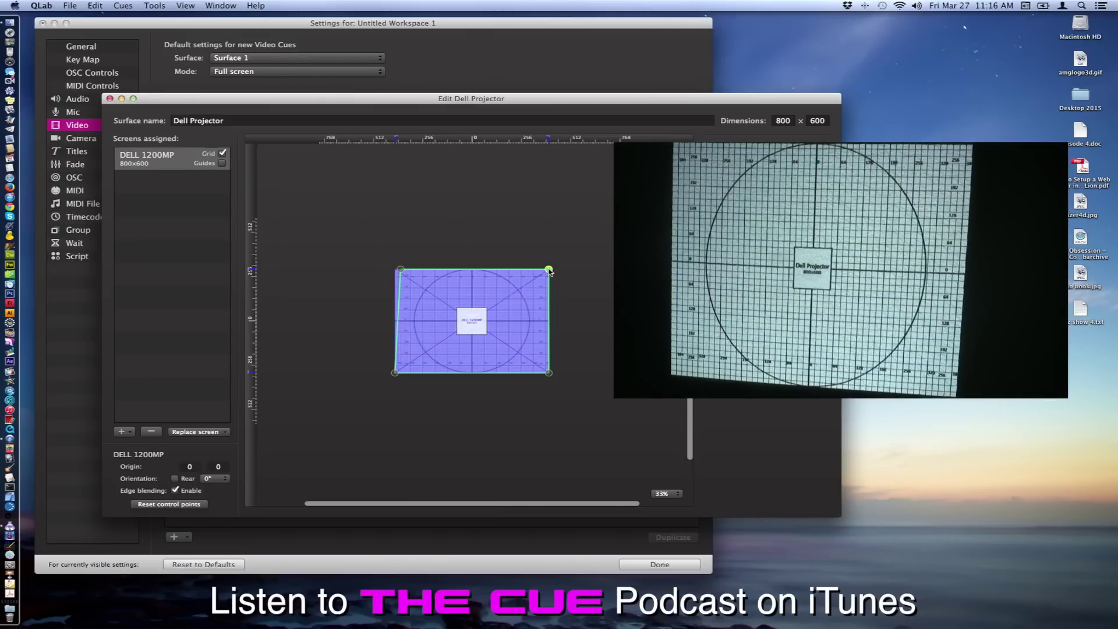
key("Left")
key("Left")
key("Left")
key("Left")
key("Left")
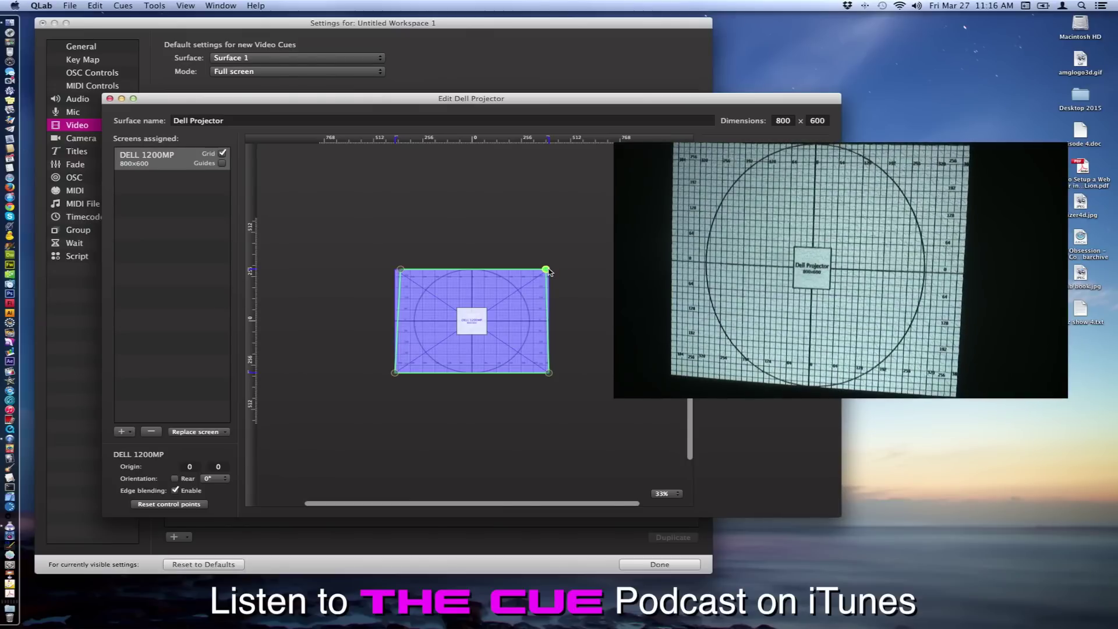
key("Down")
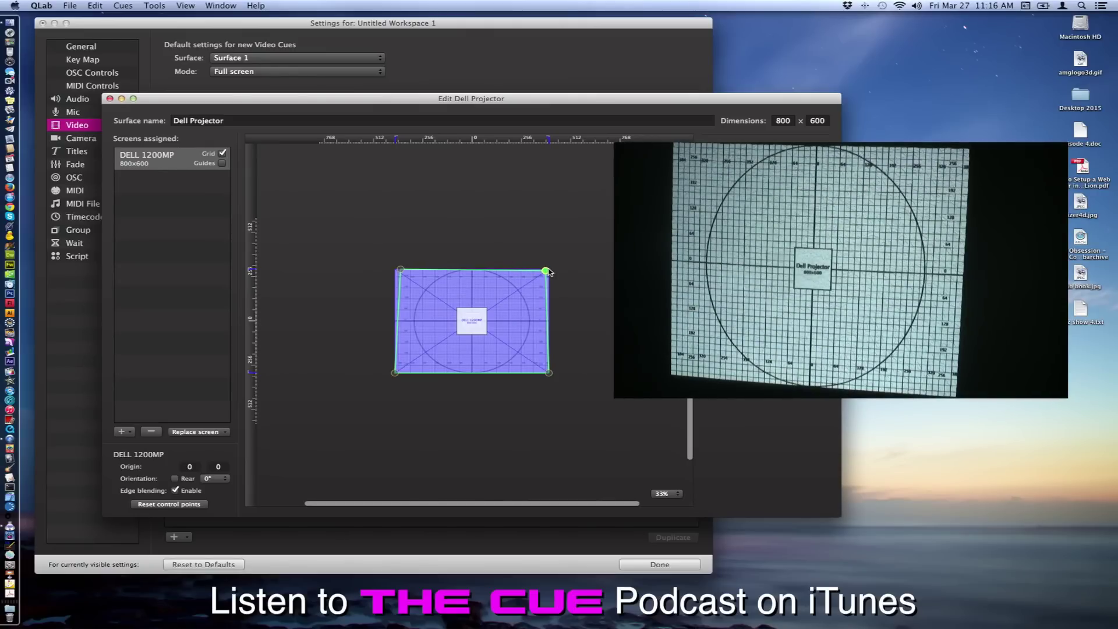
Step: Turn off the test grid and close the surface editor and video settings
left_click(223, 154)
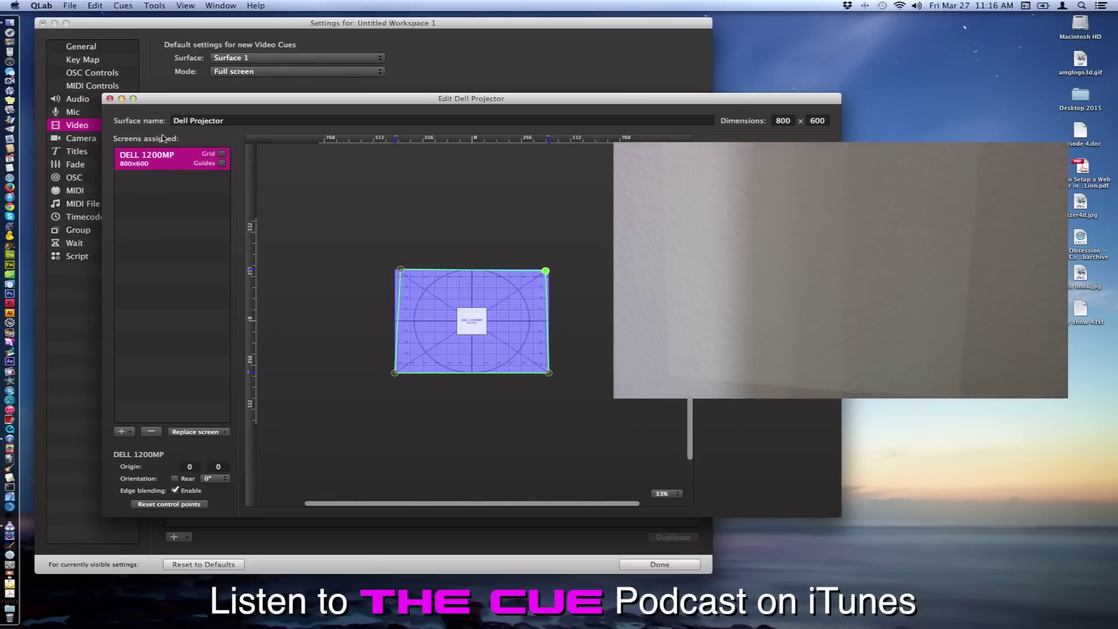
left_click(110, 99)
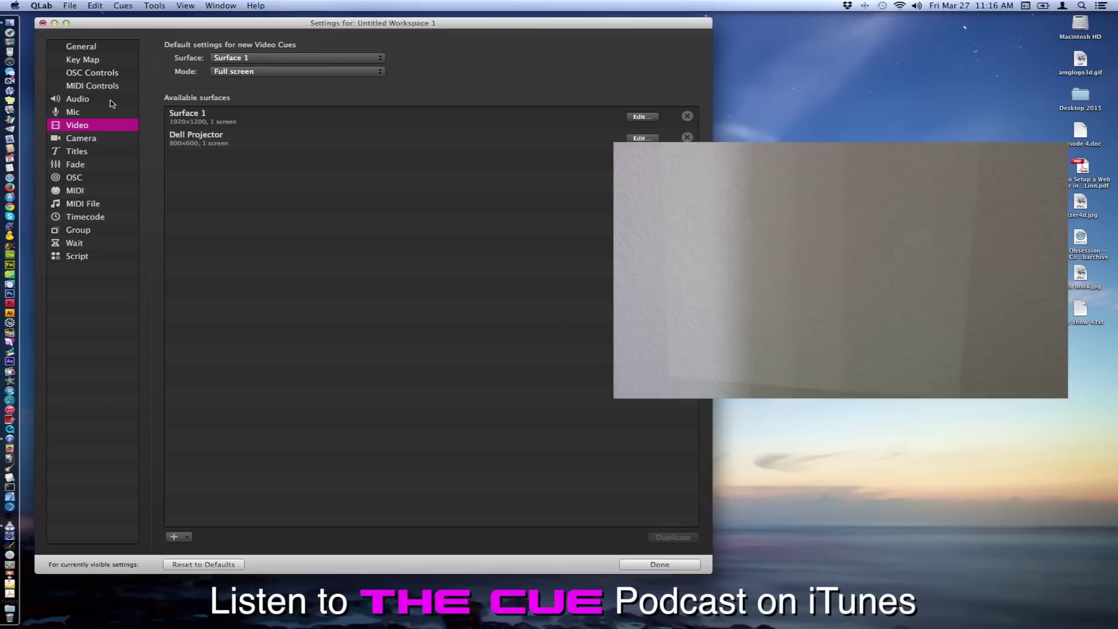
left_click(659, 564)
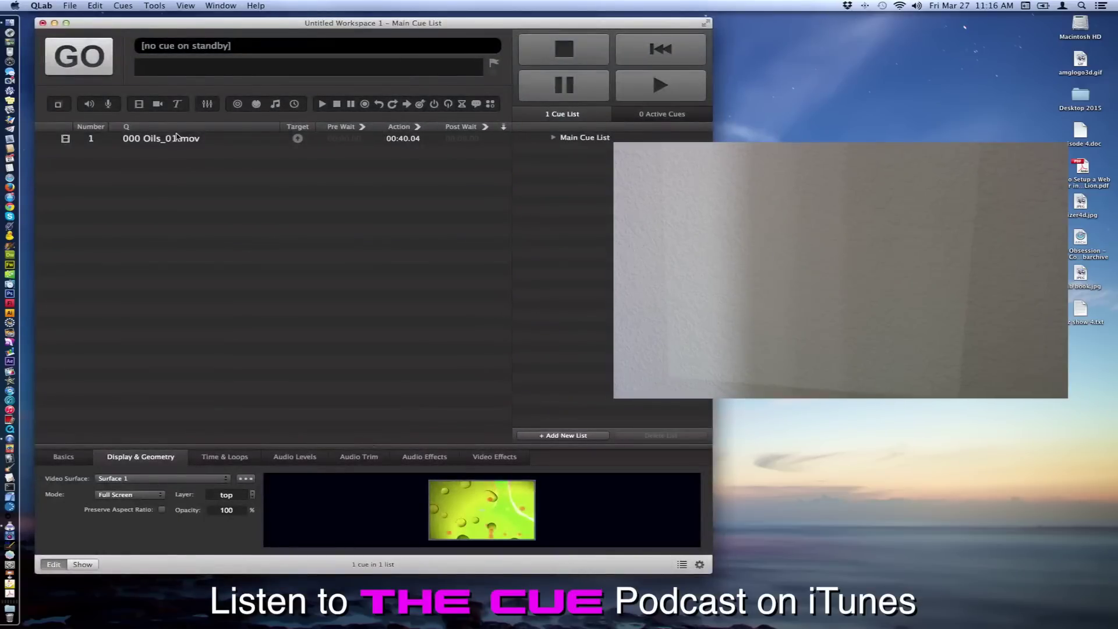
Step: Set cue 1's Video Surface to Dell Projector and play it on the projector
left_click(177, 138)
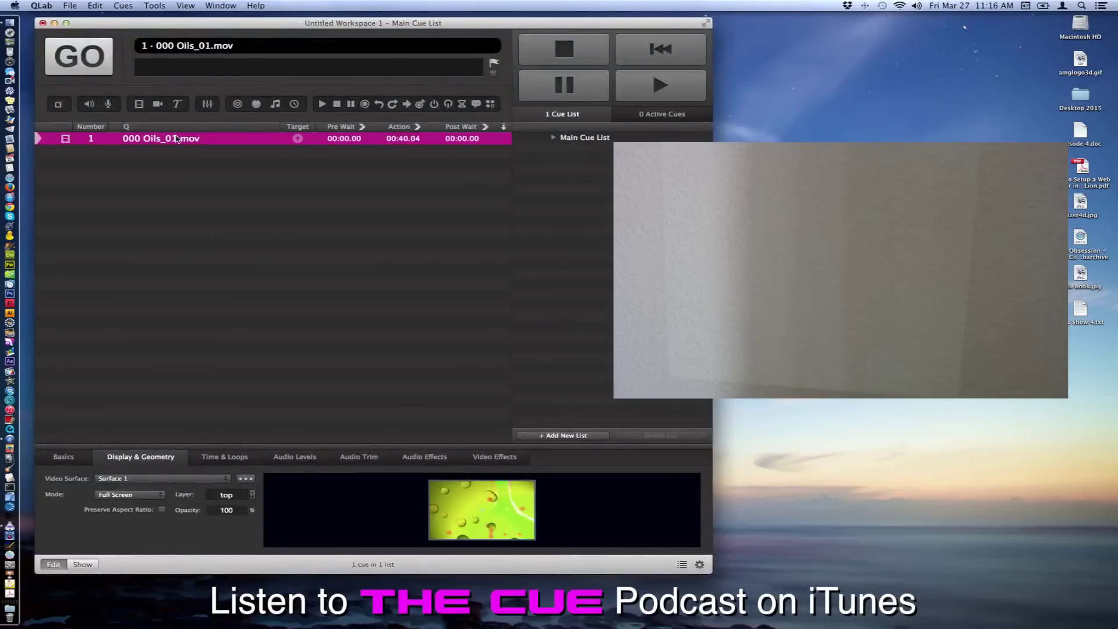
left_click(134, 479)
left_click(133, 488)
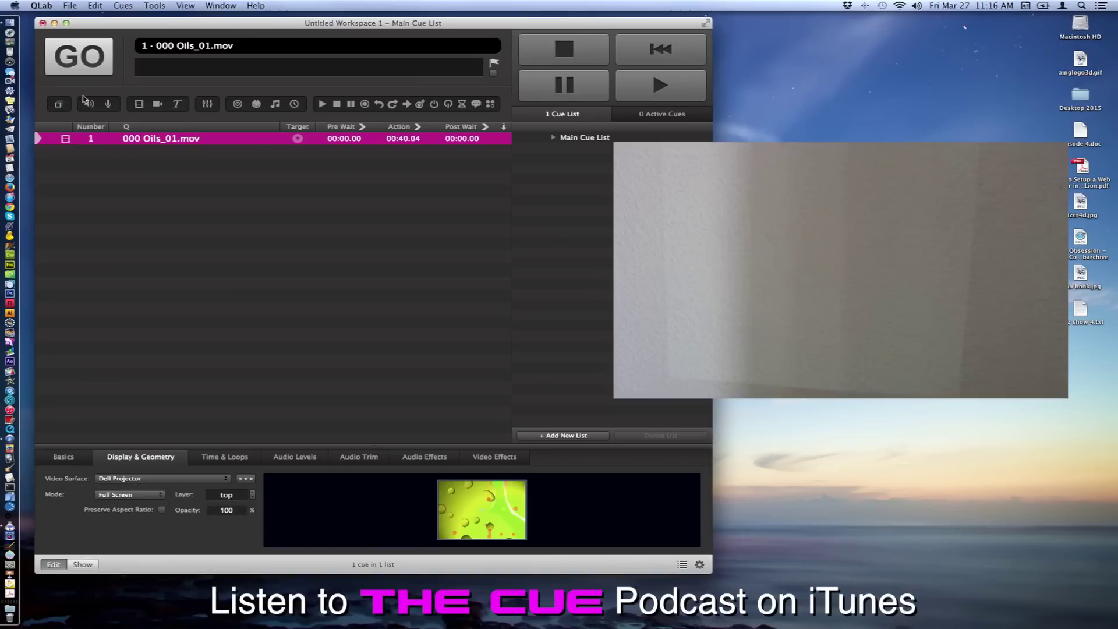
left_click(74, 58)
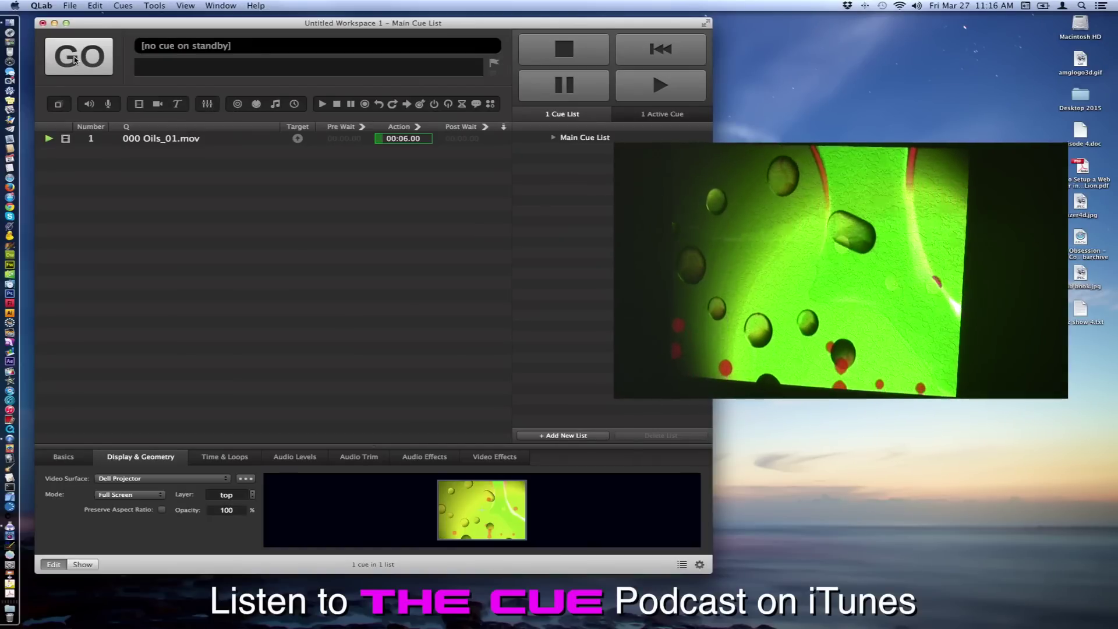
left_click(229, 140)
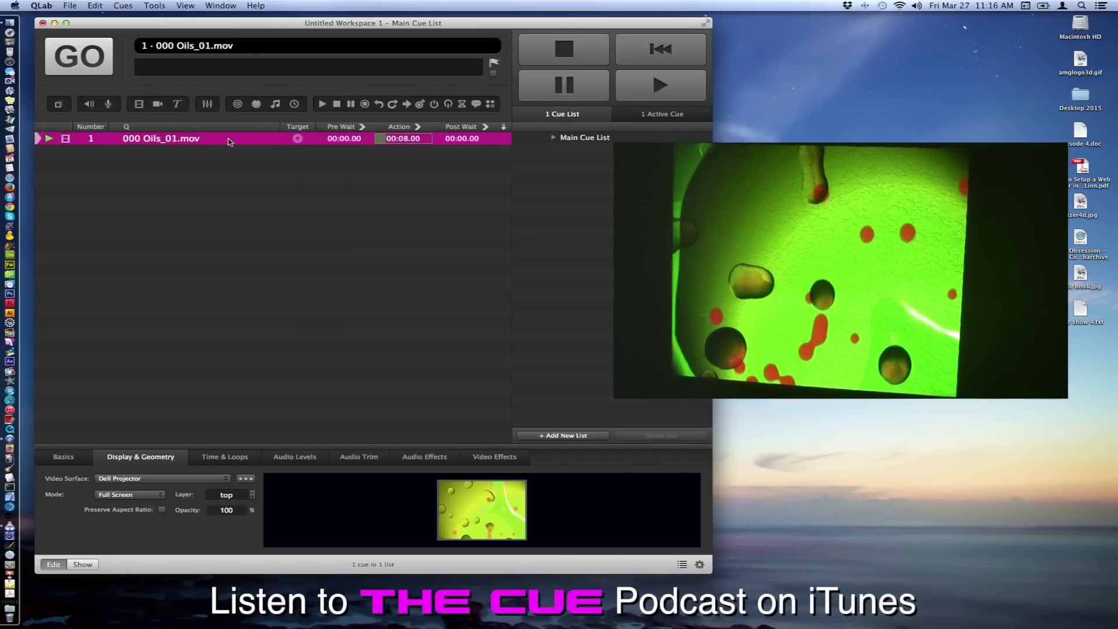
Step: In the Dell Projector editor, drag the bottom-right and bottom-left corners inward and show the grid
left_click(246, 478)
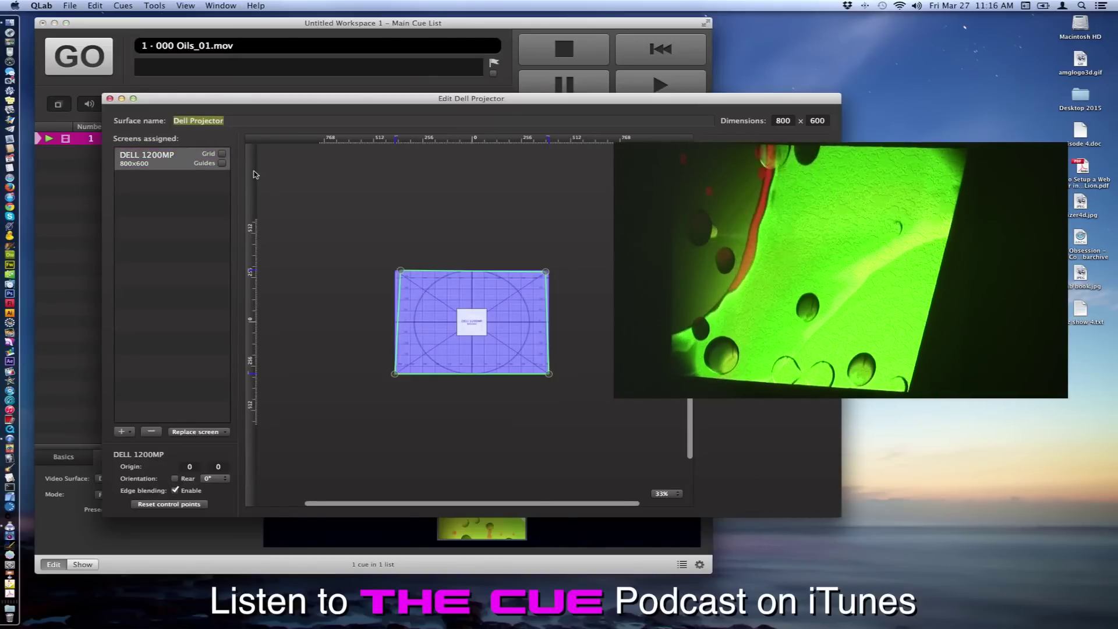
left_click(548, 374)
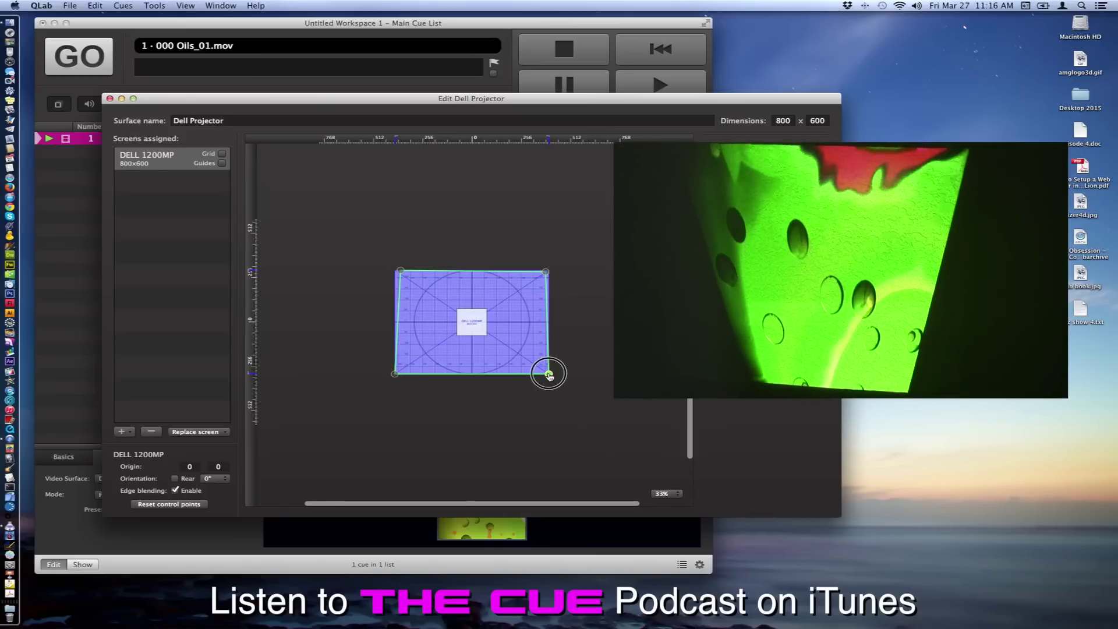
left_click_drag(549, 375, 524, 376)
left_click(395, 374)
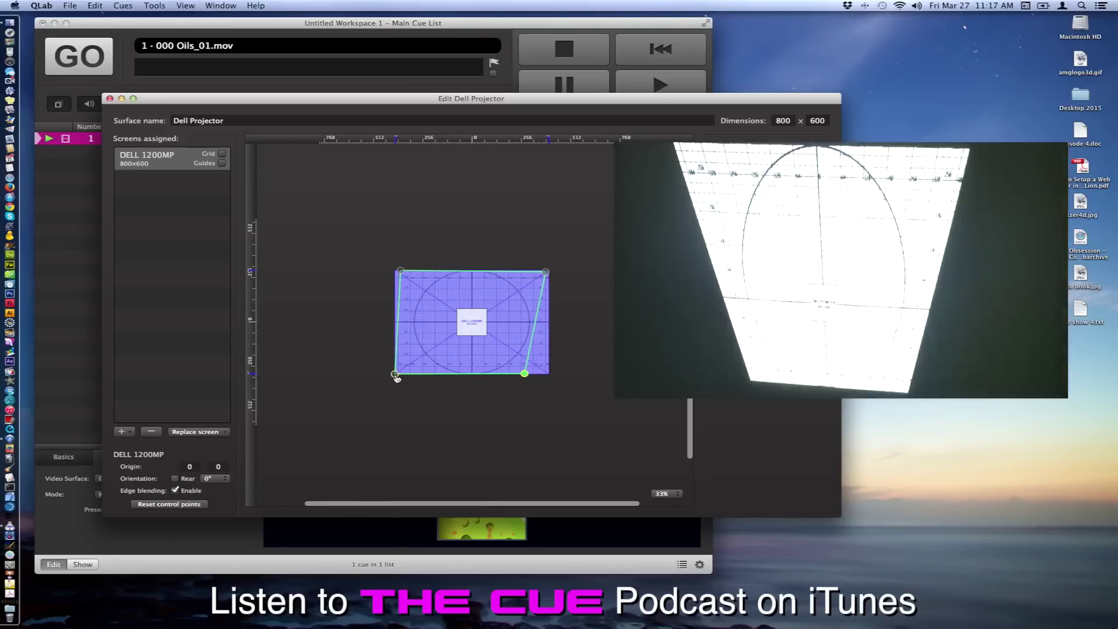
left_click_drag(395, 375, 441, 373)
left_click(221, 154)
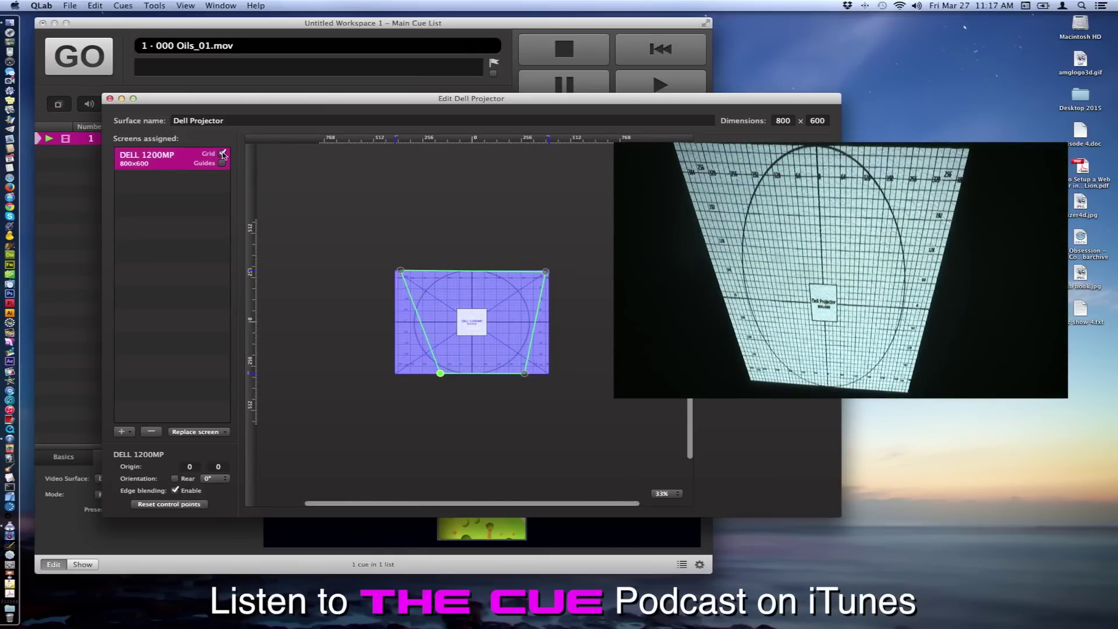
Step: Reset the corners, nudge top-left right and top-right left, then hide the grid and close
left_click(169, 504)
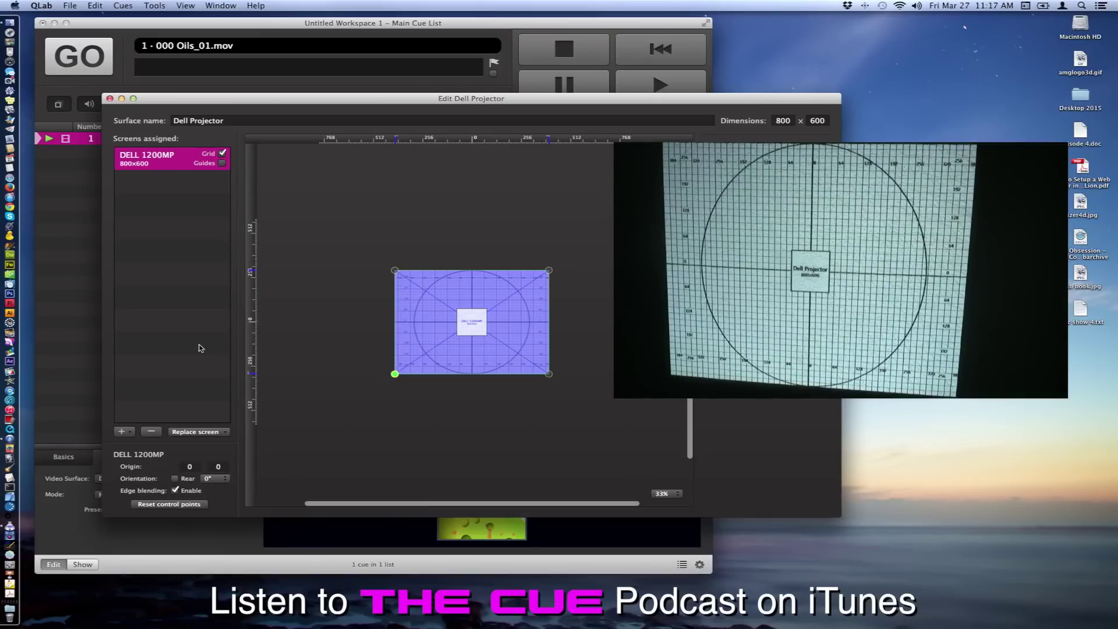
left_click(395, 270)
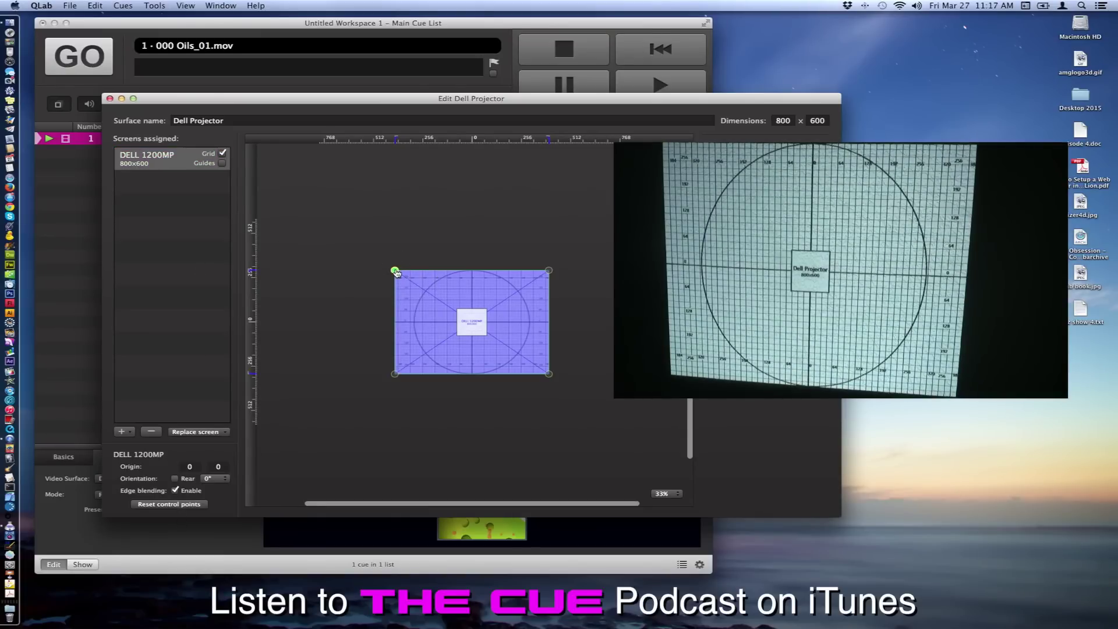
left_click_drag(395, 271, 397, 271)
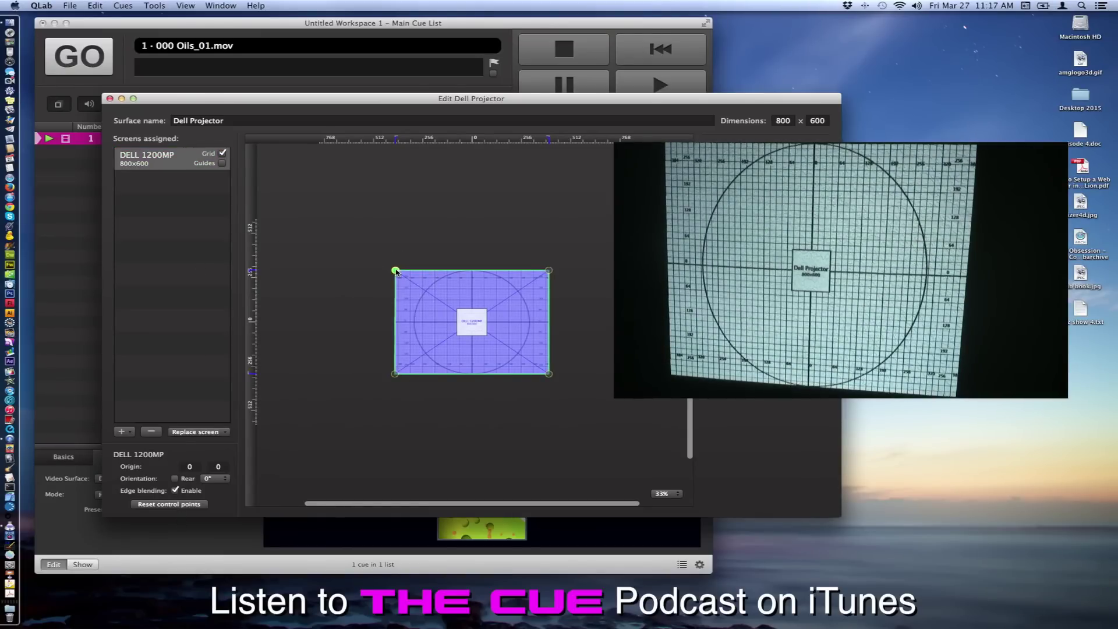
key("Right")
key("Right")
key("Right")
key("Right")
key("Right")
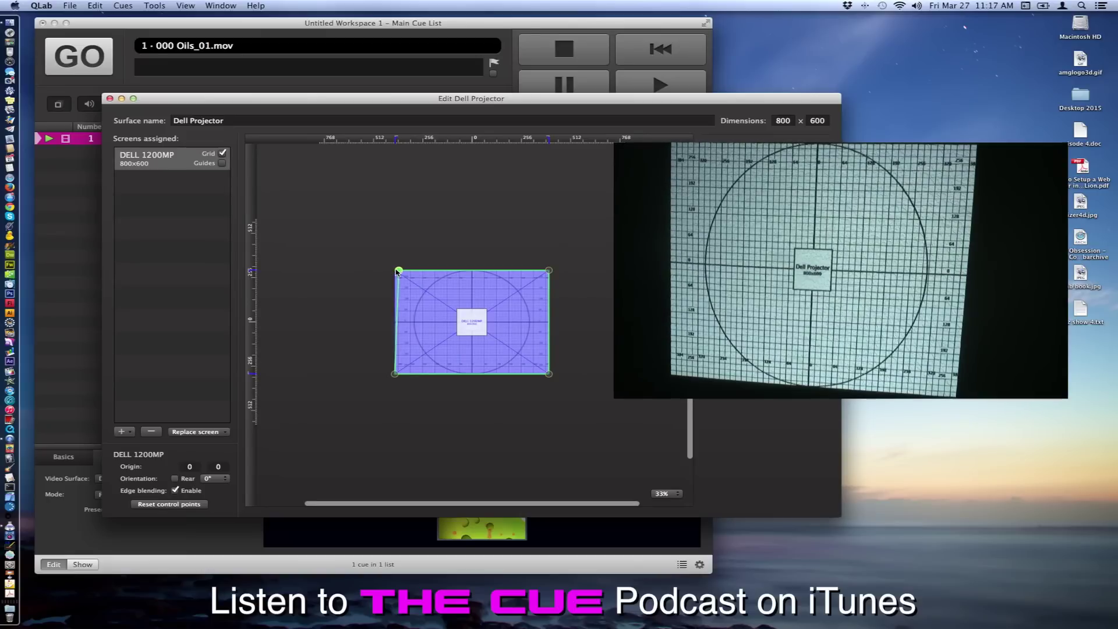
key("Right")
key("Right")
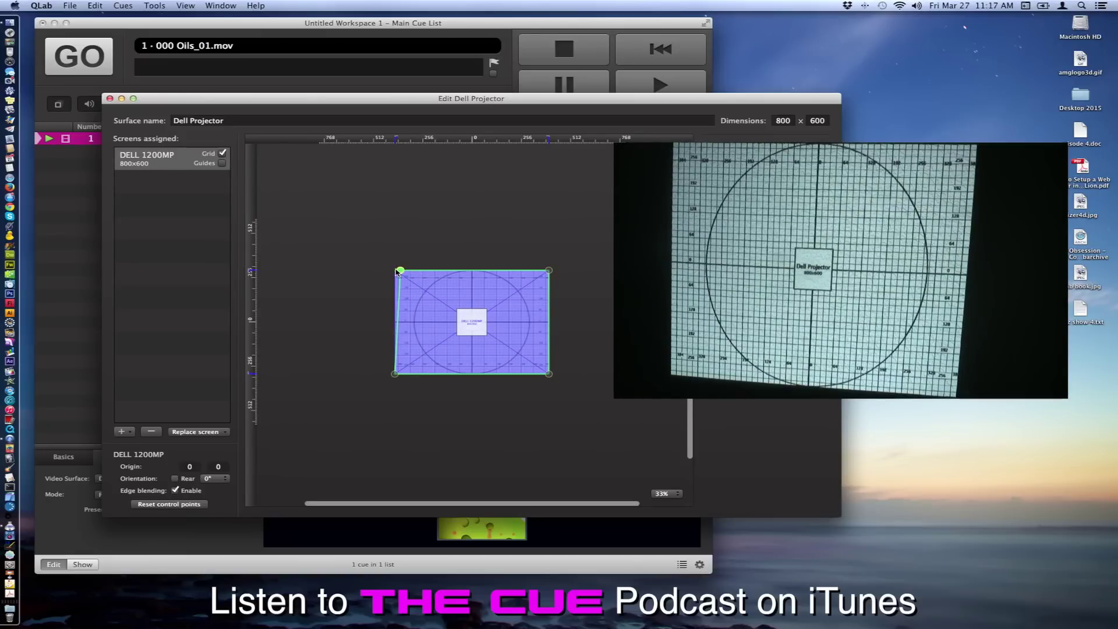
left_click(548, 271)
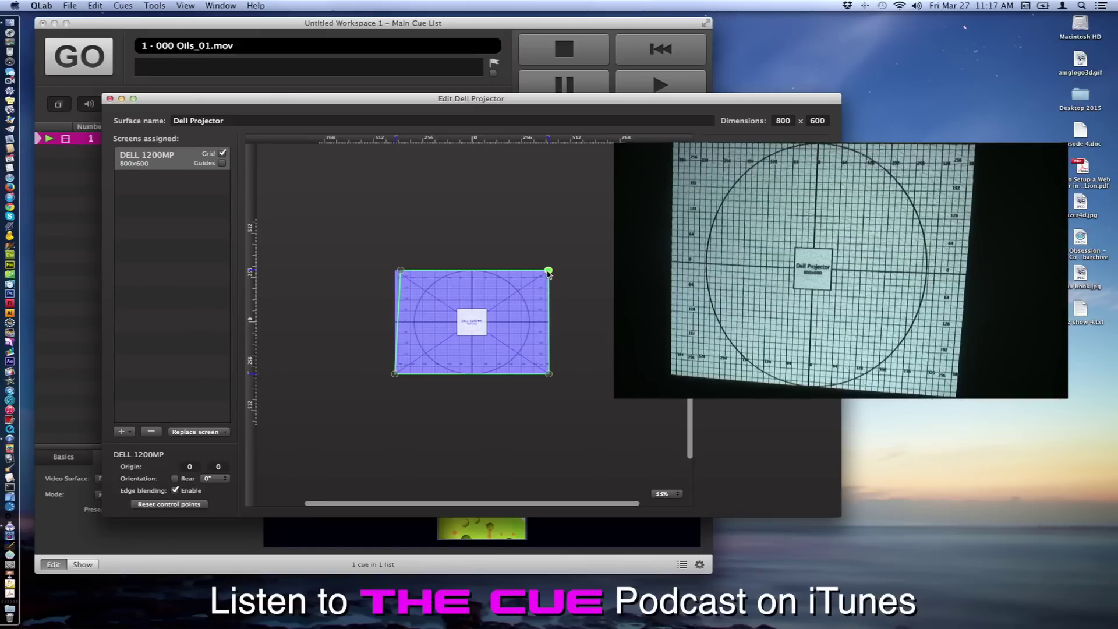
key("Left")
key("Left")
key("Left")
key("Left")
key("Left")
key("Left")
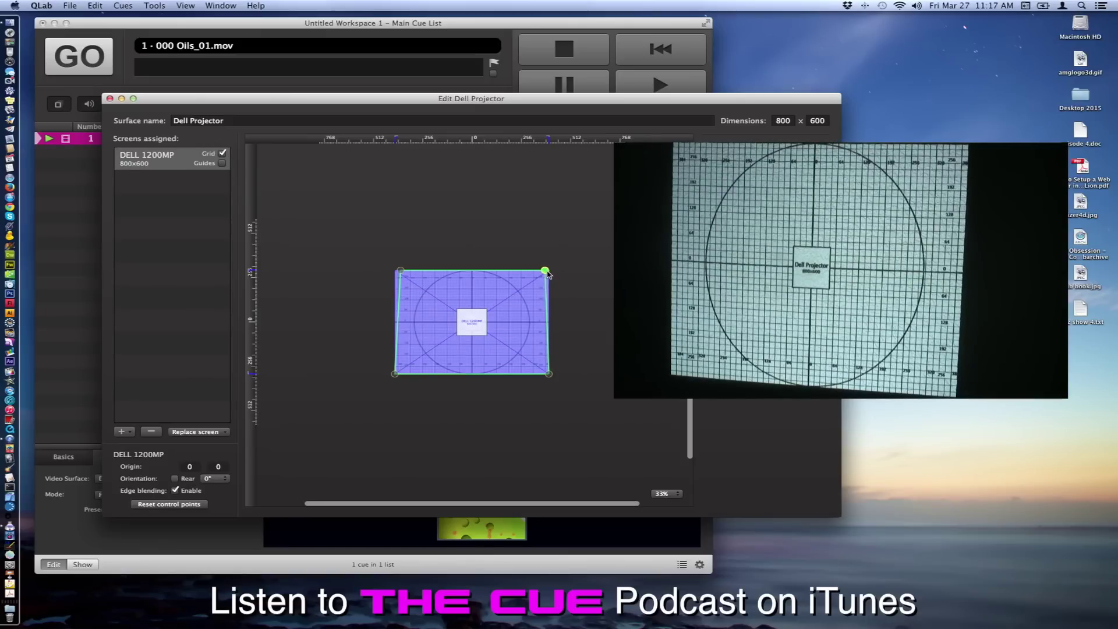
left_click(222, 152)
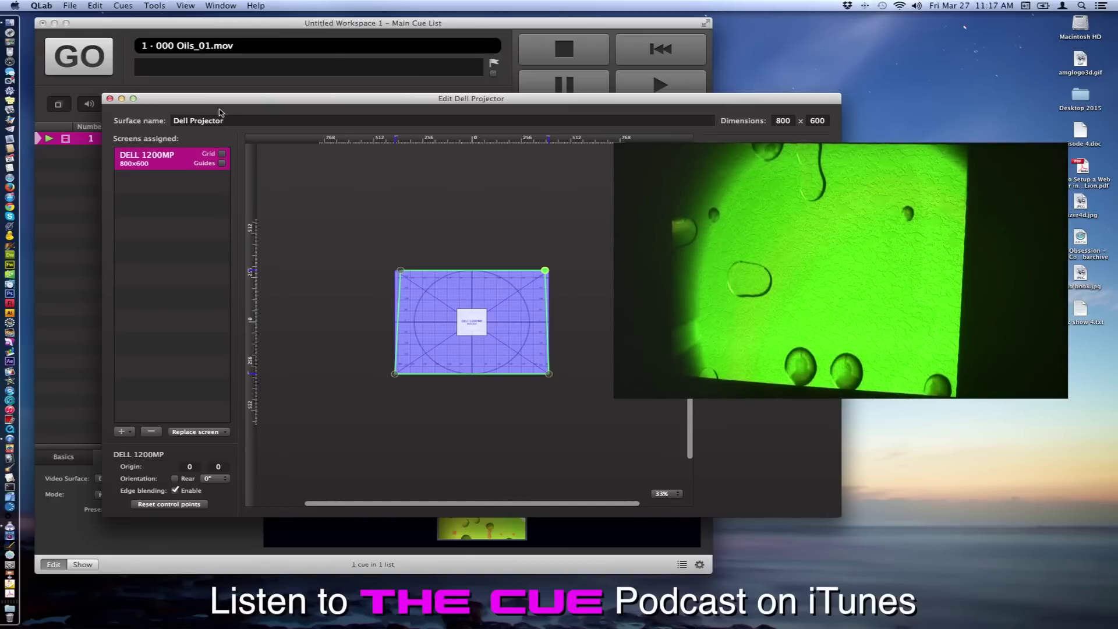
left_click(110, 99)
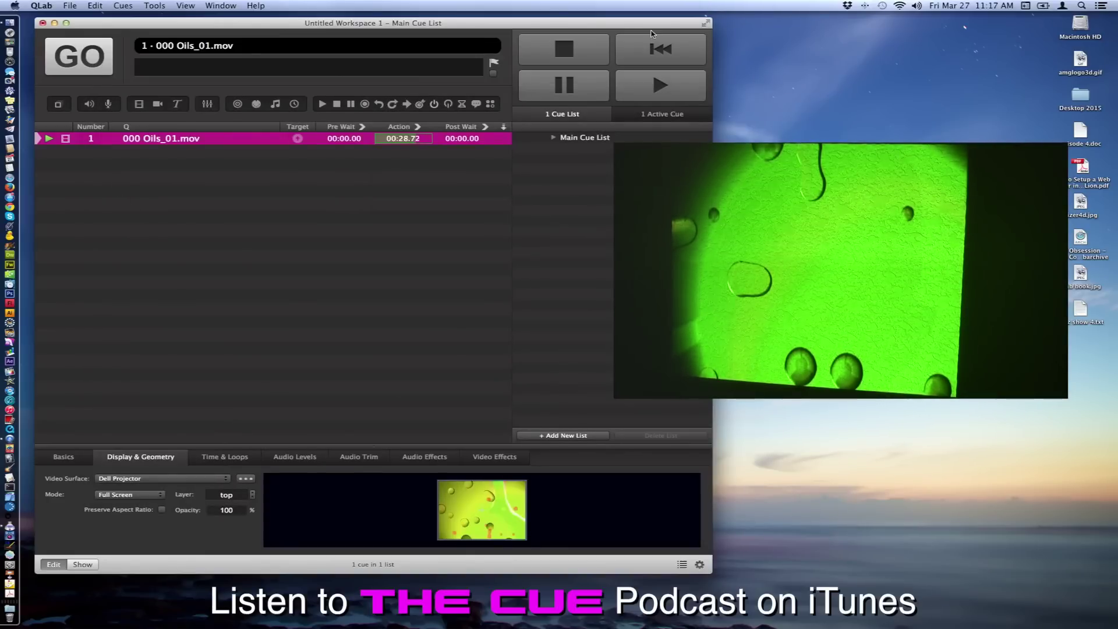
Step: Stop and restart cue 1, then reopen the Dell Projector surface editor
key("Escape")
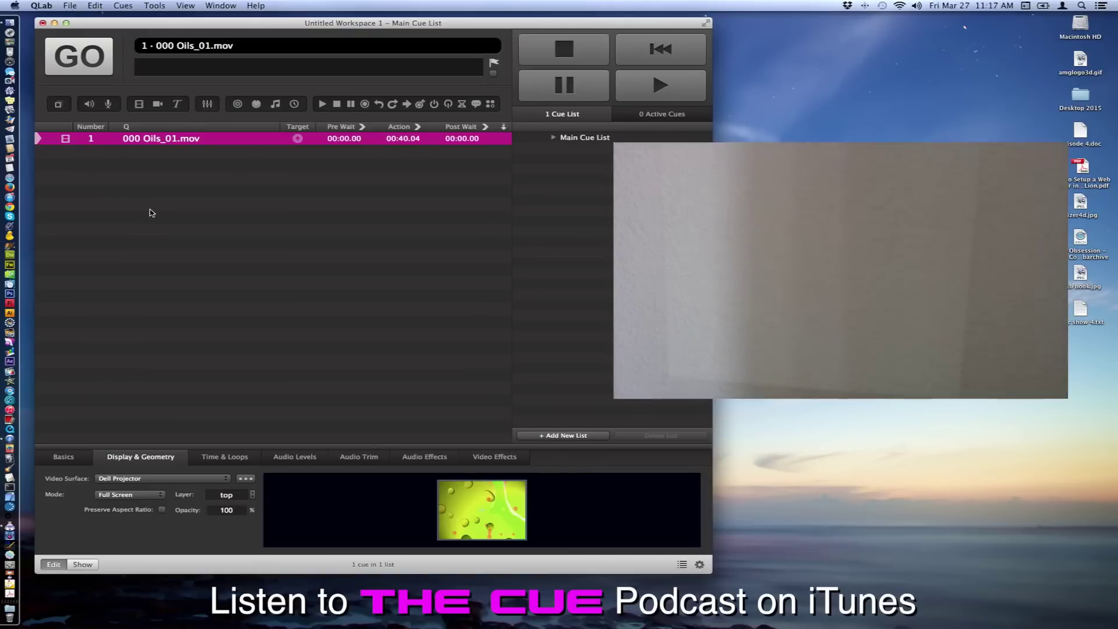
key("space")
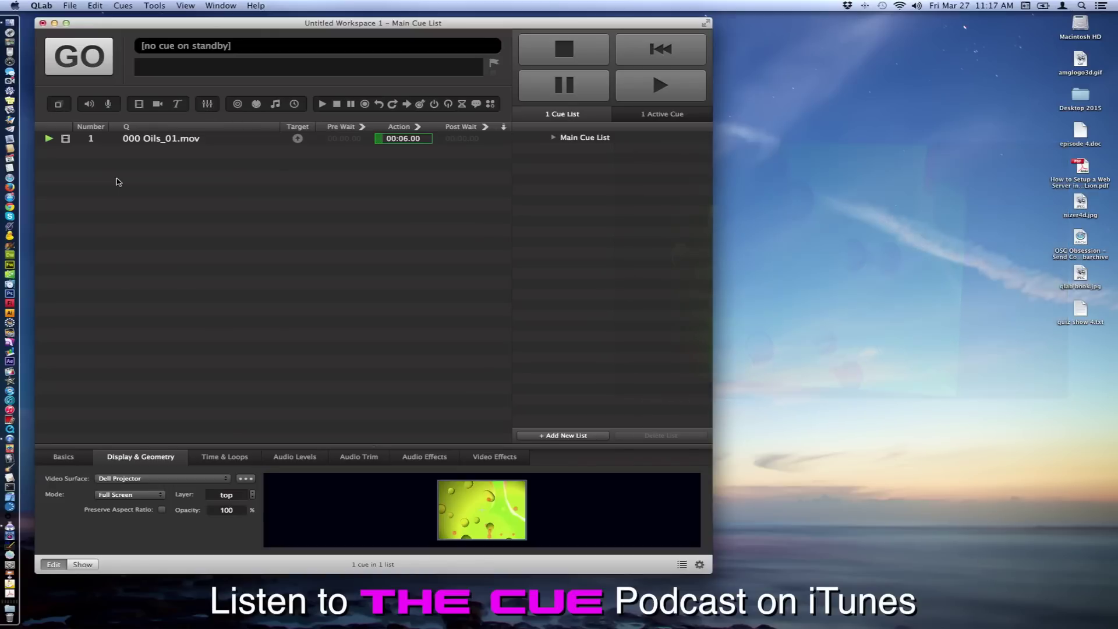
left_click(212, 139)
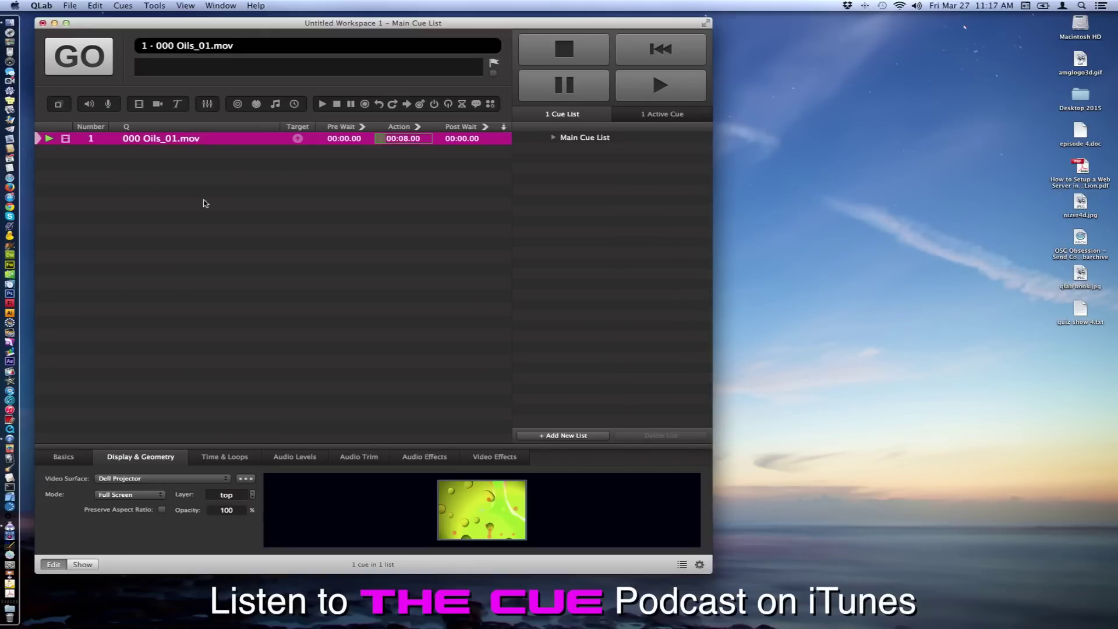
left_click(246, 477)
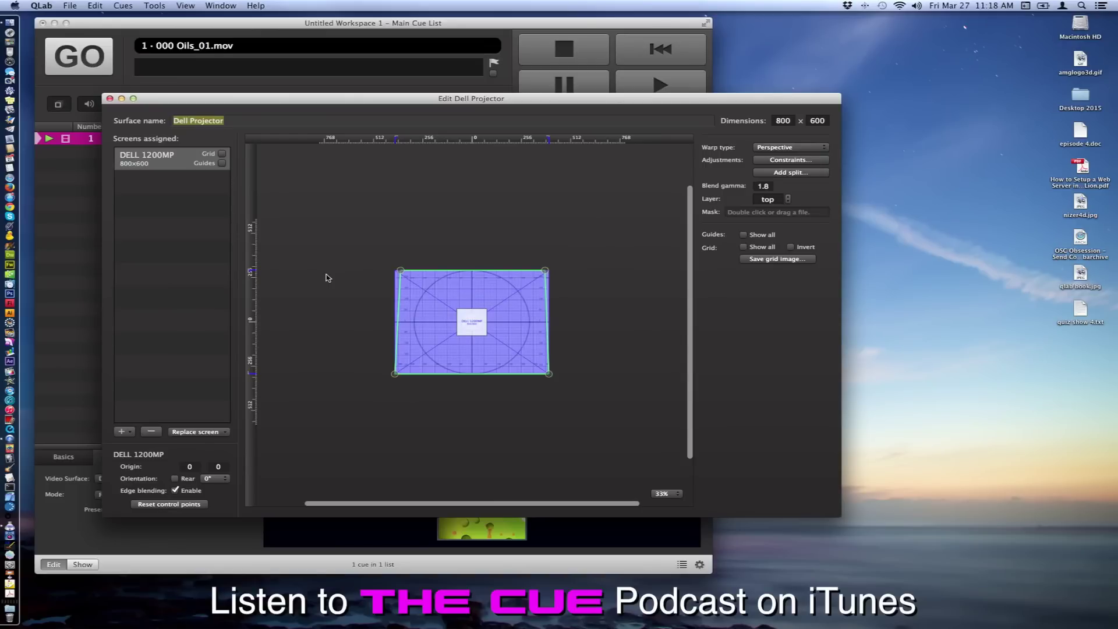
Step: Untick Enable under Edge blending for the DELL 1200MP screen in the Dell Projector surface
left_click(175, 490)
Step: Drag the DELL 1200MP screen to try an offset, then reset its origin to 0, 0
left_click_drag(444, 324, 456, 325)
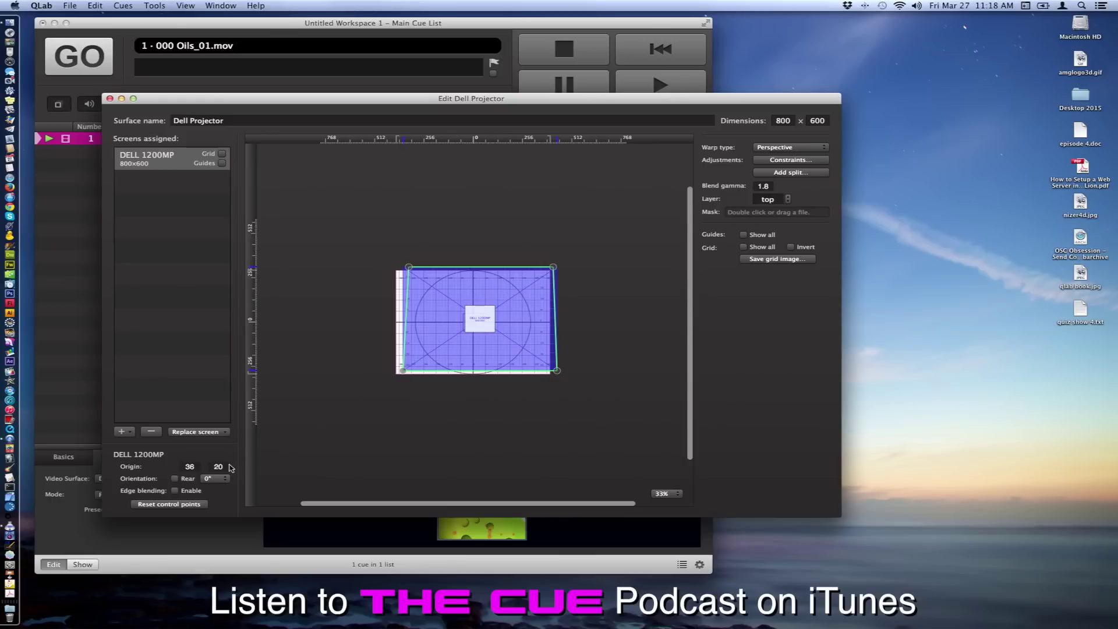
left_click(185, 466)
type("0")
key("Tab")
type("0")
key("Tab")
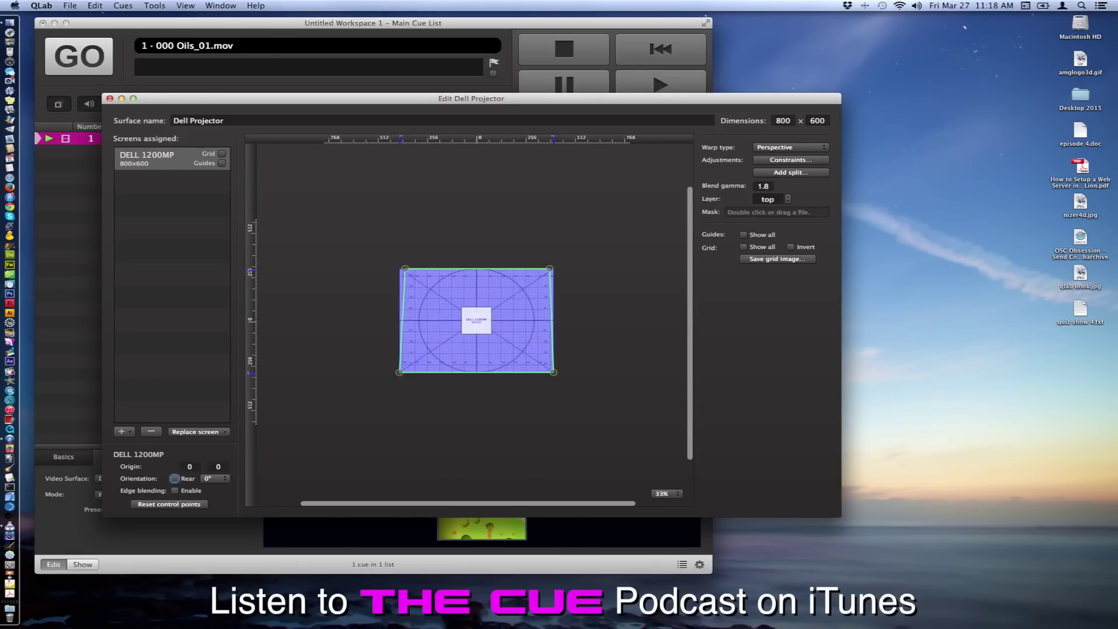
left_click(781, 149)
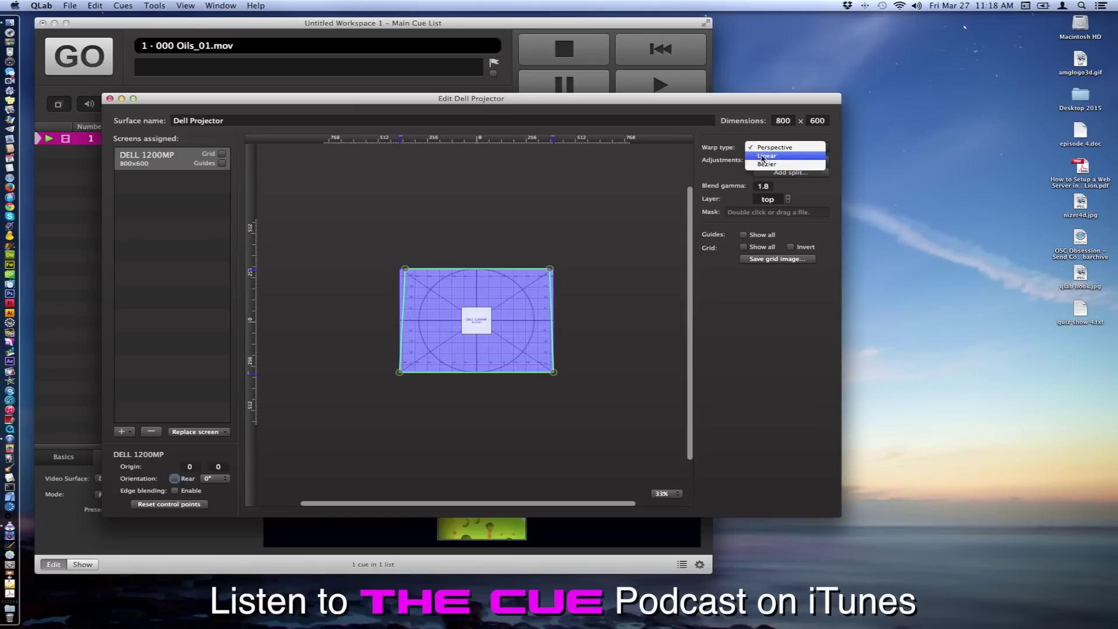
left_click(762, 156)
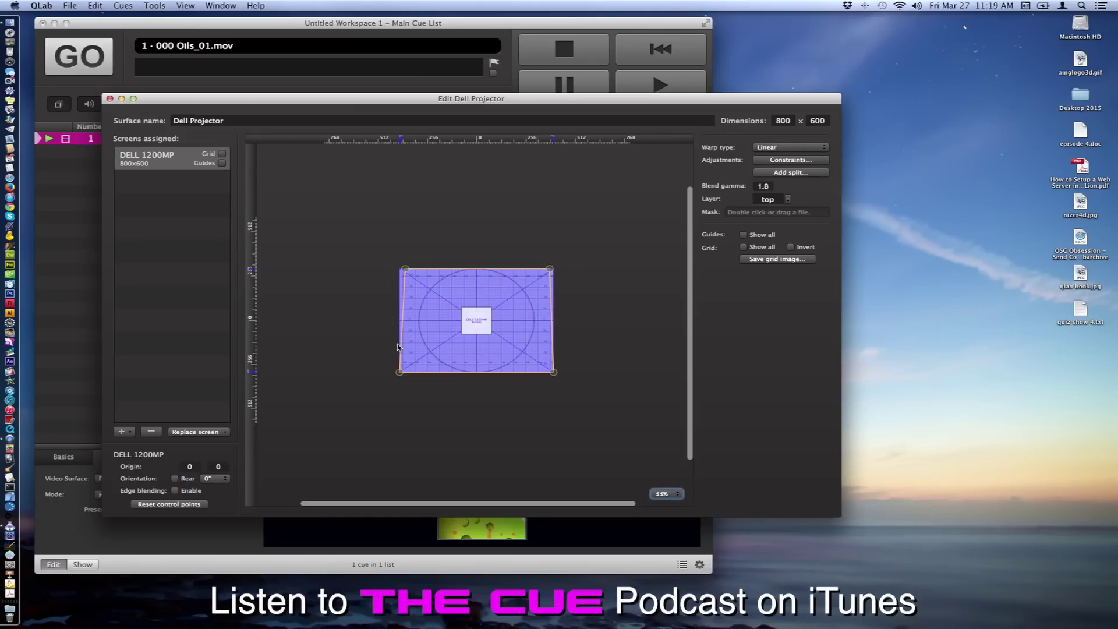
left_click(781, 149)
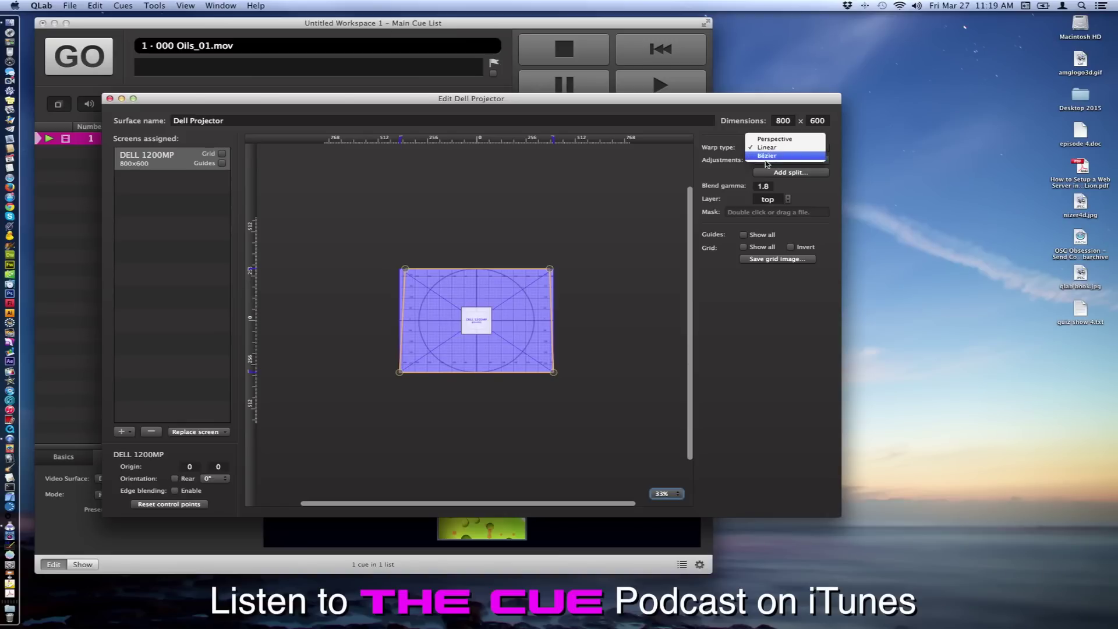
left_click(766, 156)
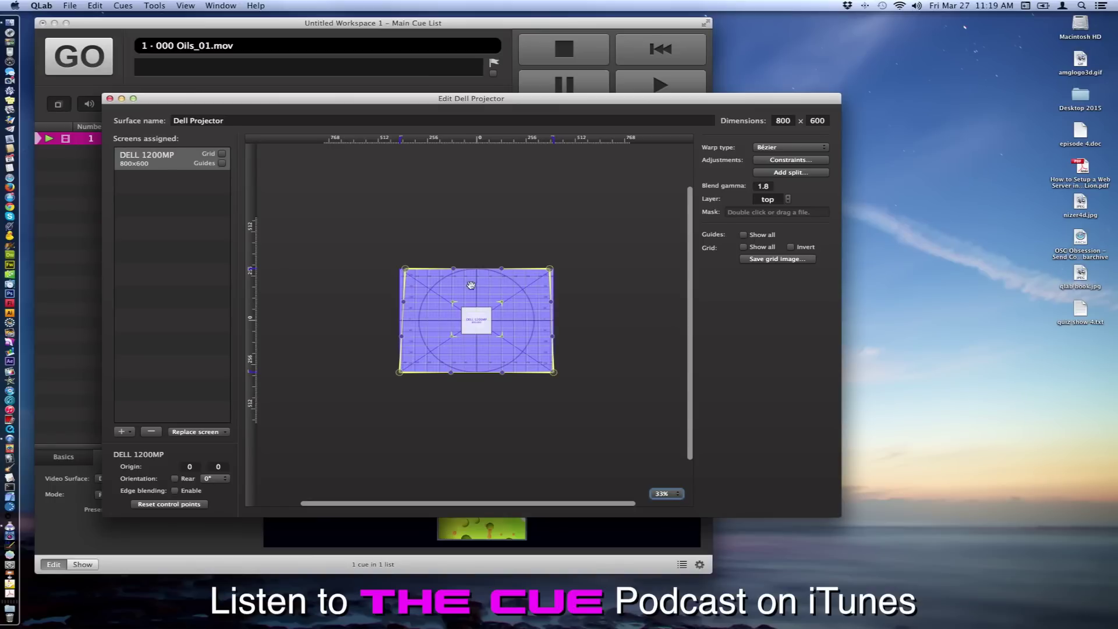
left_click(790, 147)
left_click(780, 138)
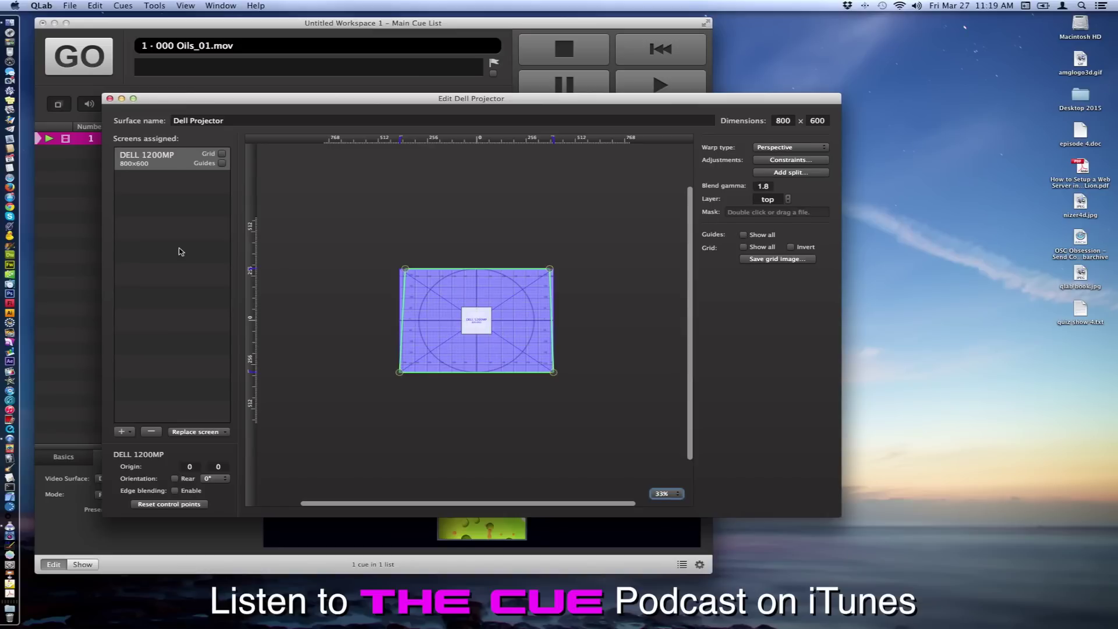